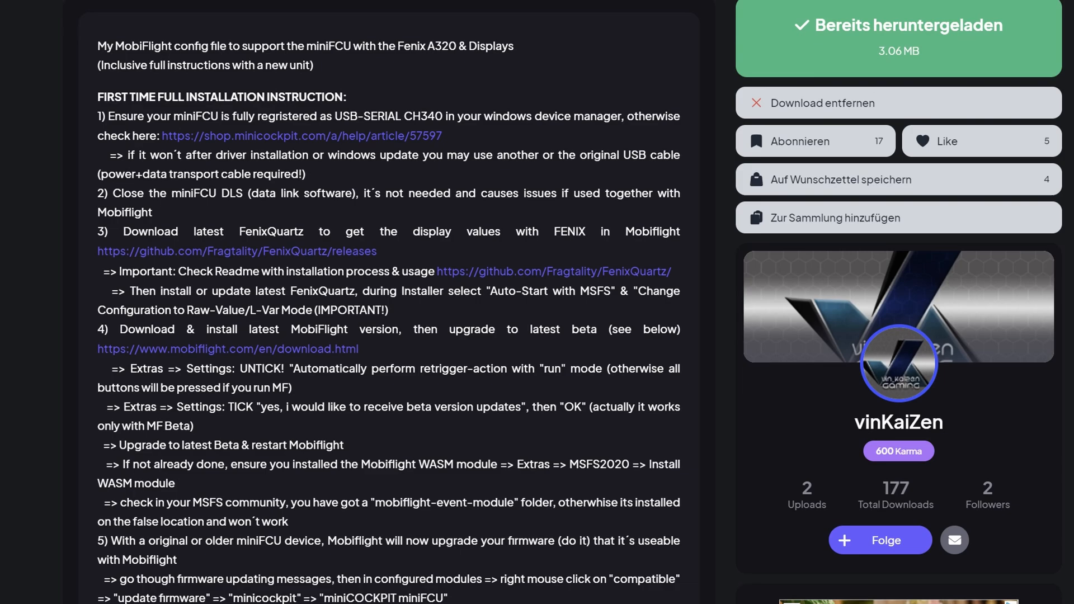
double_click(345, 117)
left_click_drag(360, 115, 622, 116)
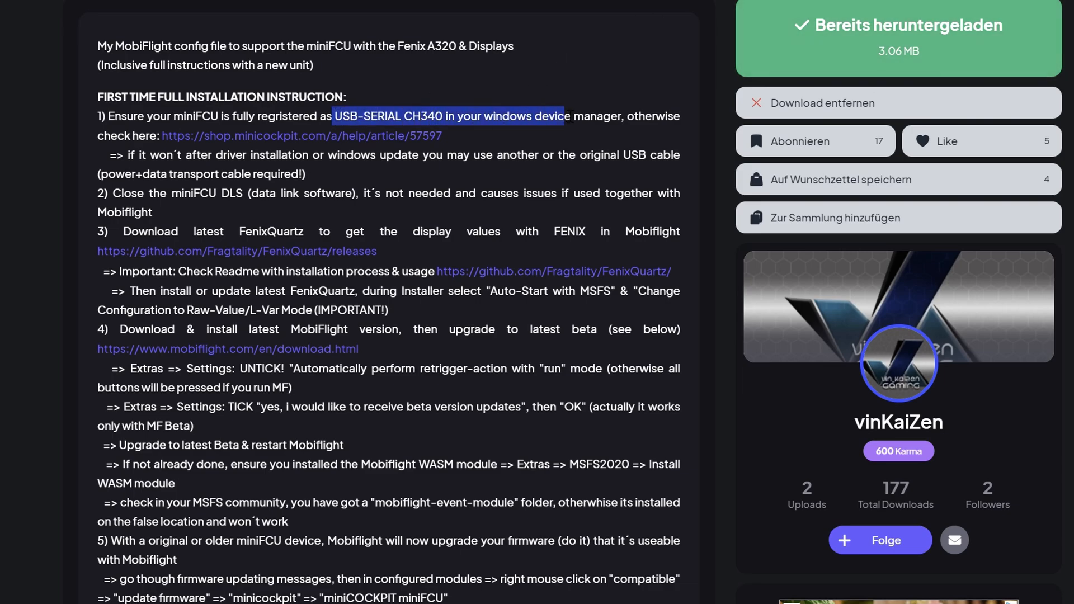
left_click(629, 134)
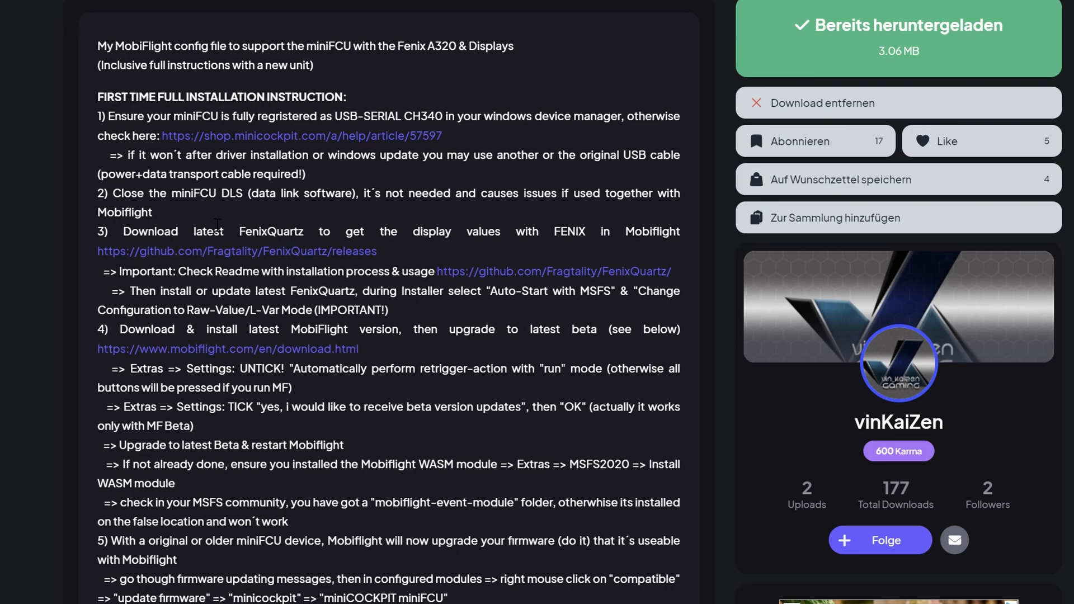
left_click_drag(240, 232, 304, 233)
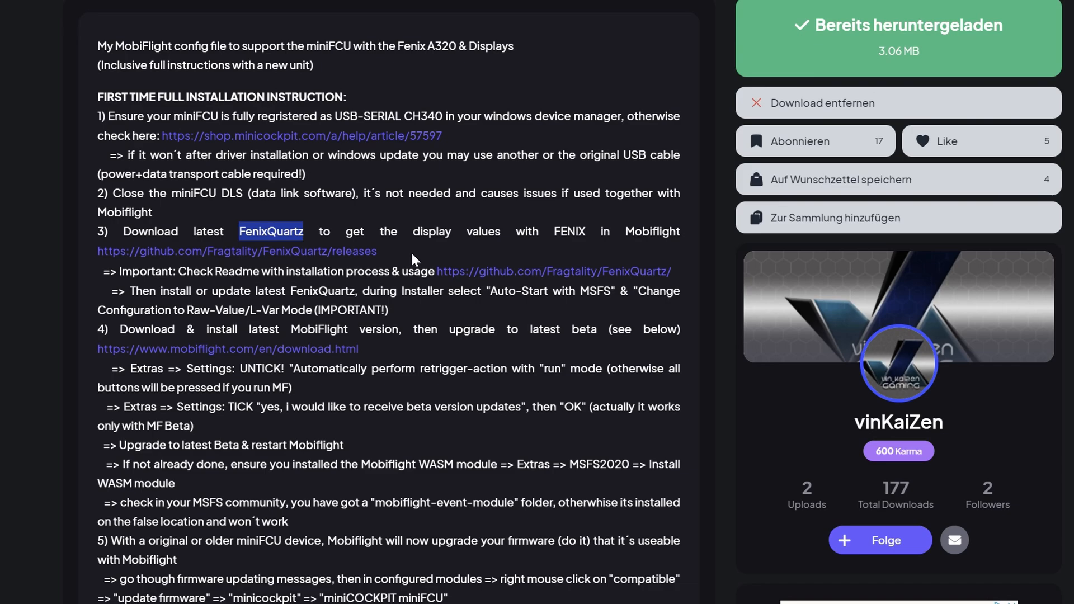
left_click(413, 253)
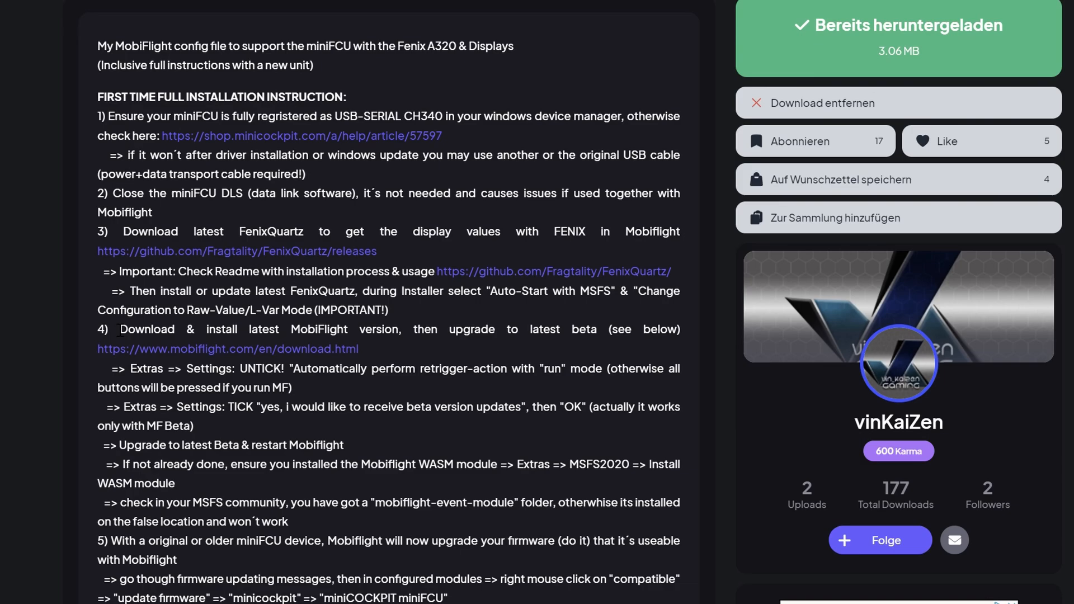
left_click_drag(120, 329, 407, 329)
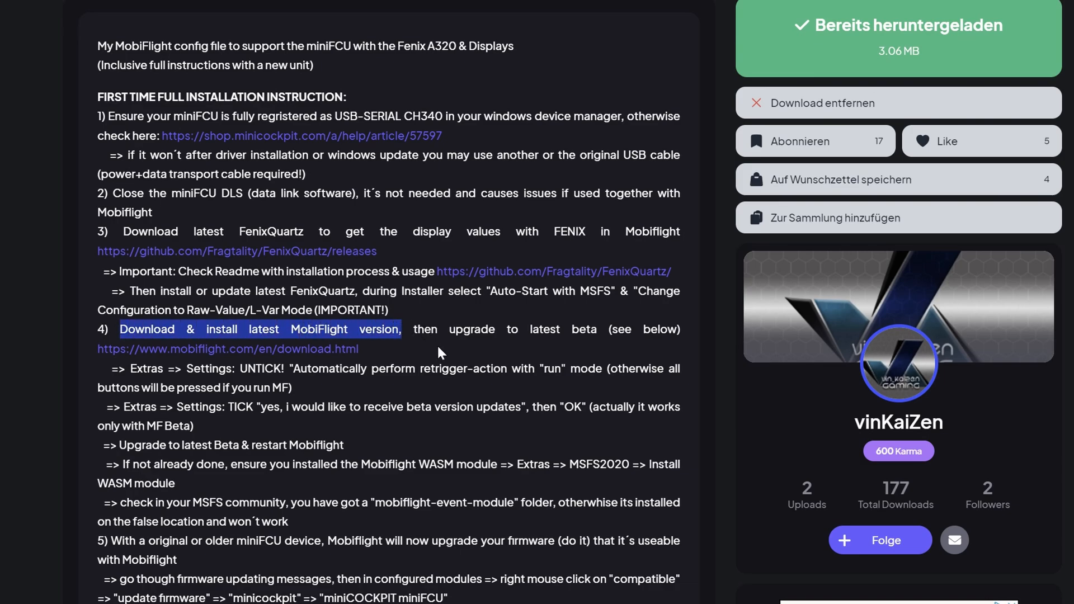
left_click(439, 348)
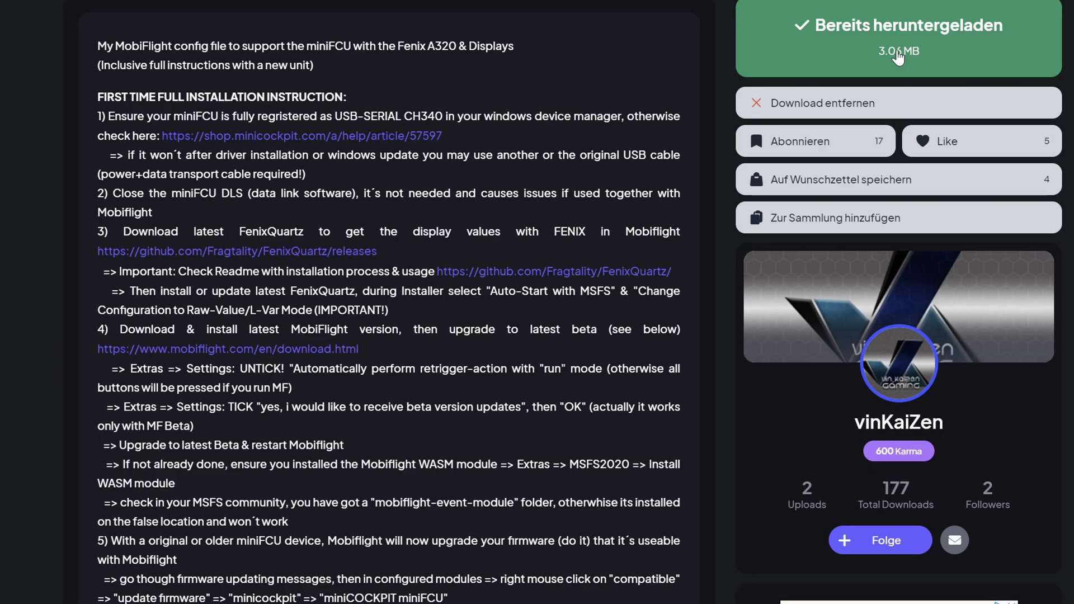
scroll(897, 56, "down", 1)
scroll(897, 57, "down", 1)
scroll(897, 56, "down", 2)
scroll(898, 56, "down", 2)
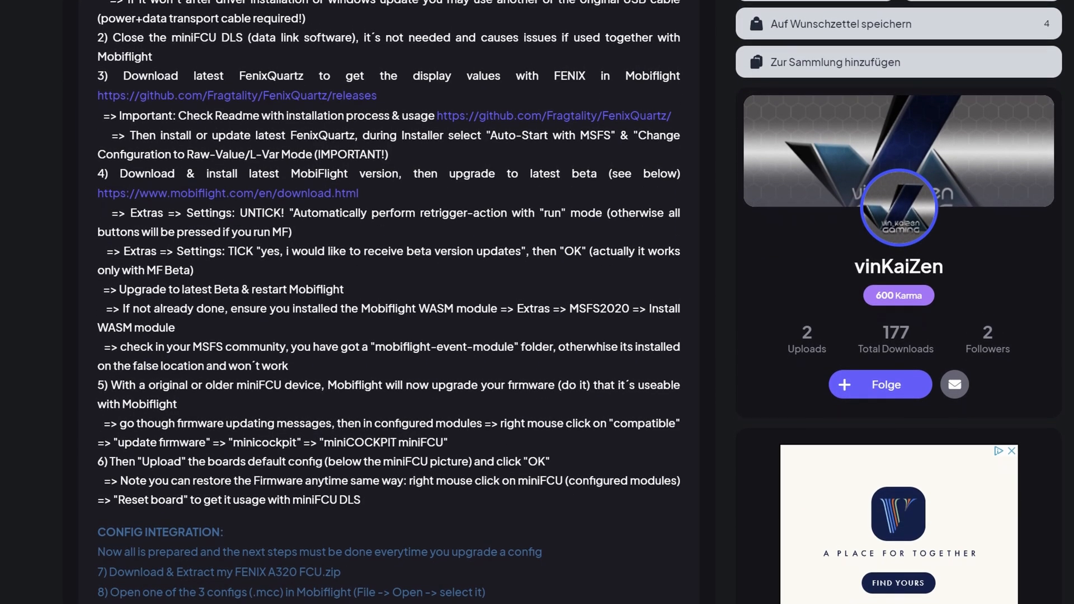
scroll(537, 336, "down", 1)
scroll(537, 336, "down", 1)
scroll(537, 336, "down", 2)
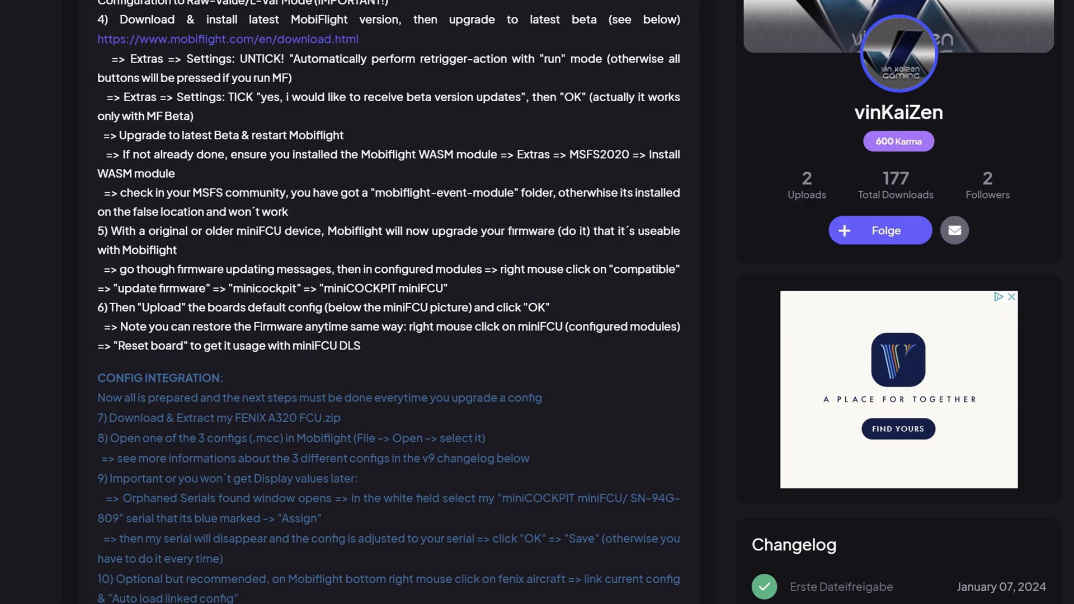
scroll(537, 336, "down", 1)
scroll(537, 336, "down", 1)
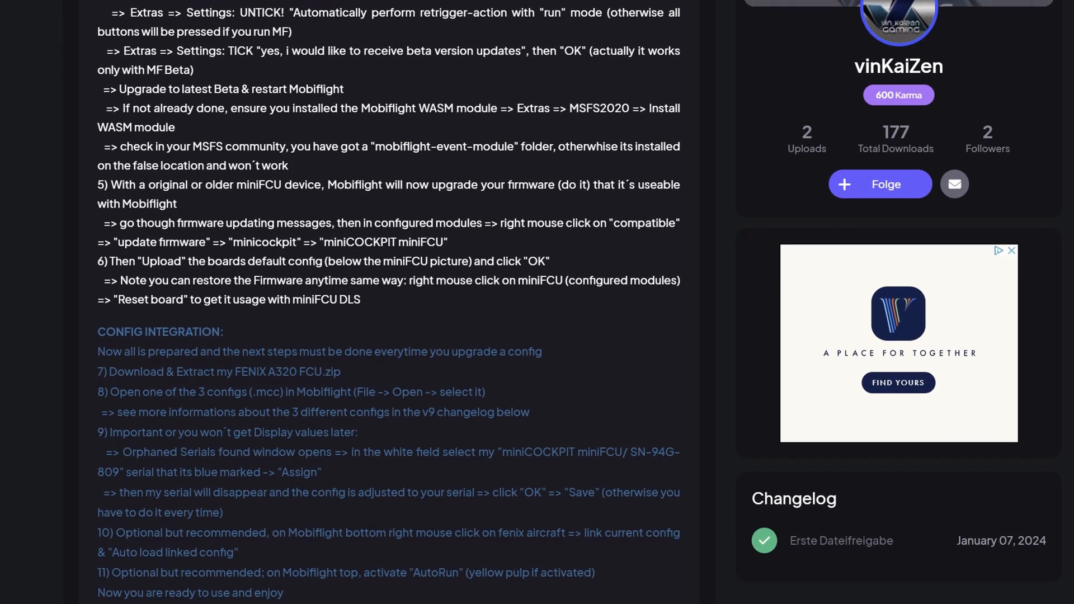
scroll(538, 336, "down", 1)
scroll(537, 336, "down", 1)
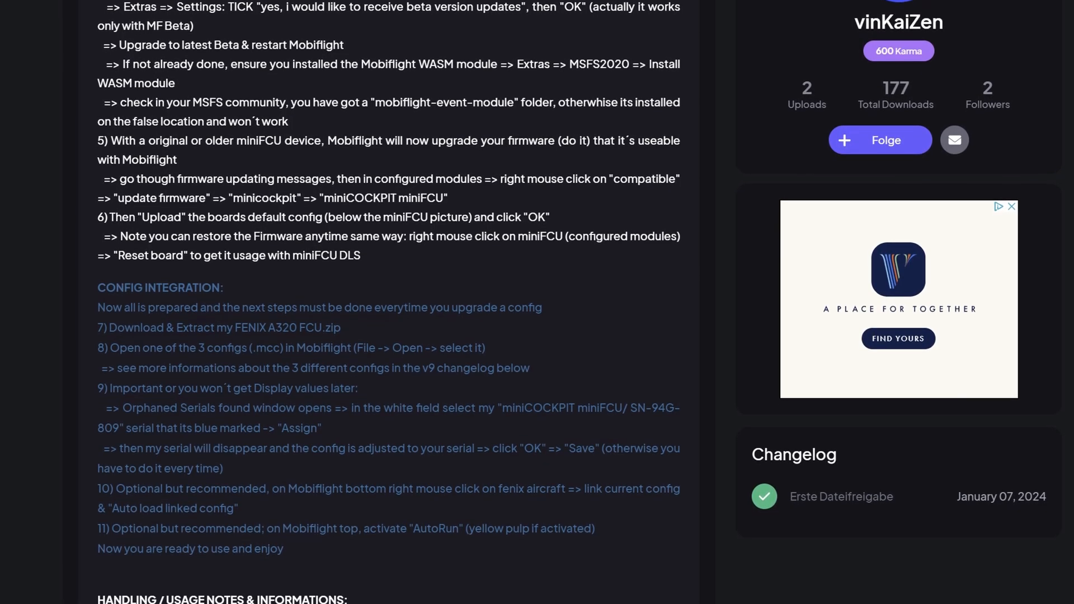
scroll(538, 335, "down", 1)
scroll(538, 336, "down", 1)
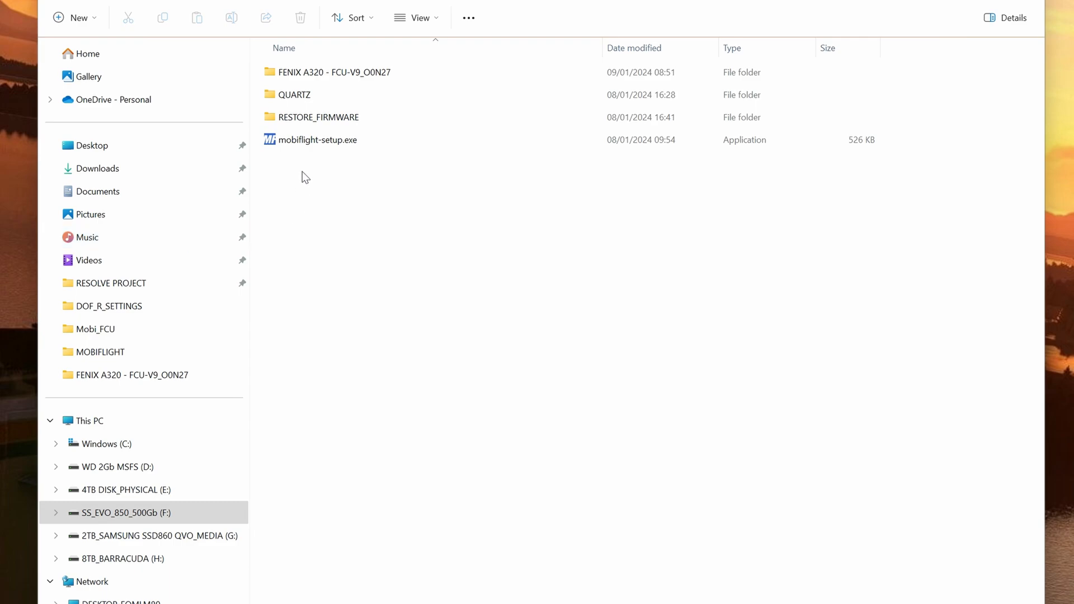
mouse_move(318, 118)
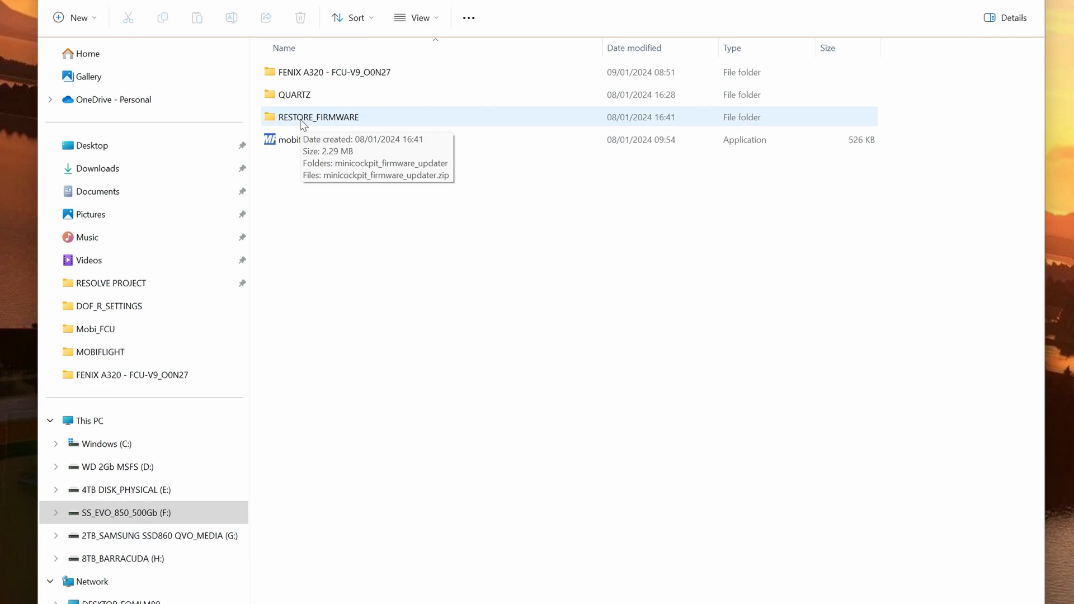
- Launch FenixQuartz-Installer-v1.4.0 from the QUARTZ folder with Auto-Start with MSFS and Raw-Value/L-Var Mode, and install
double_click(301, 95)
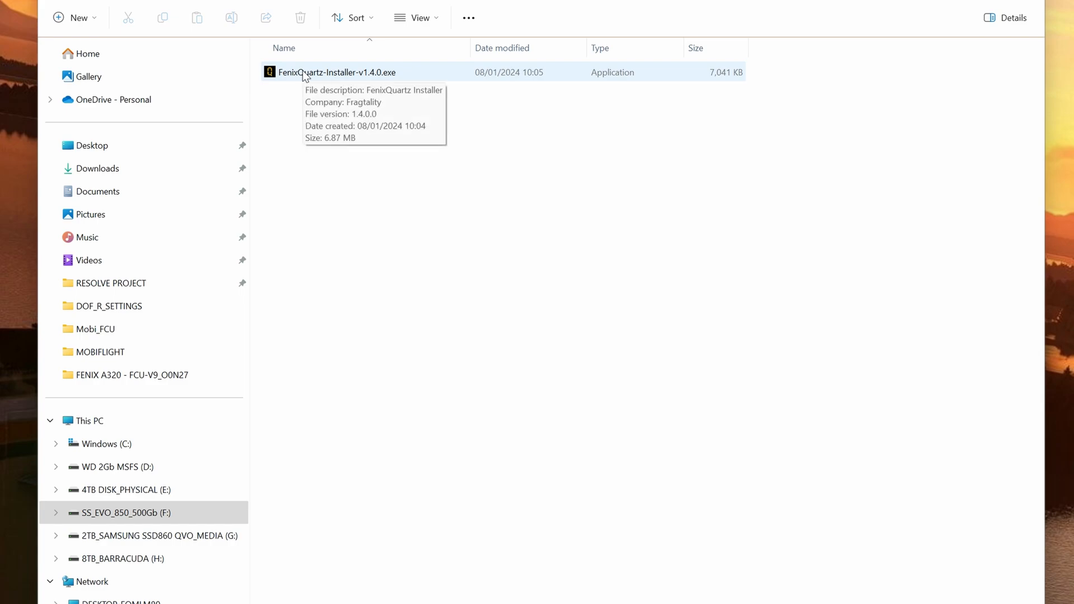
double_click(303, 74)
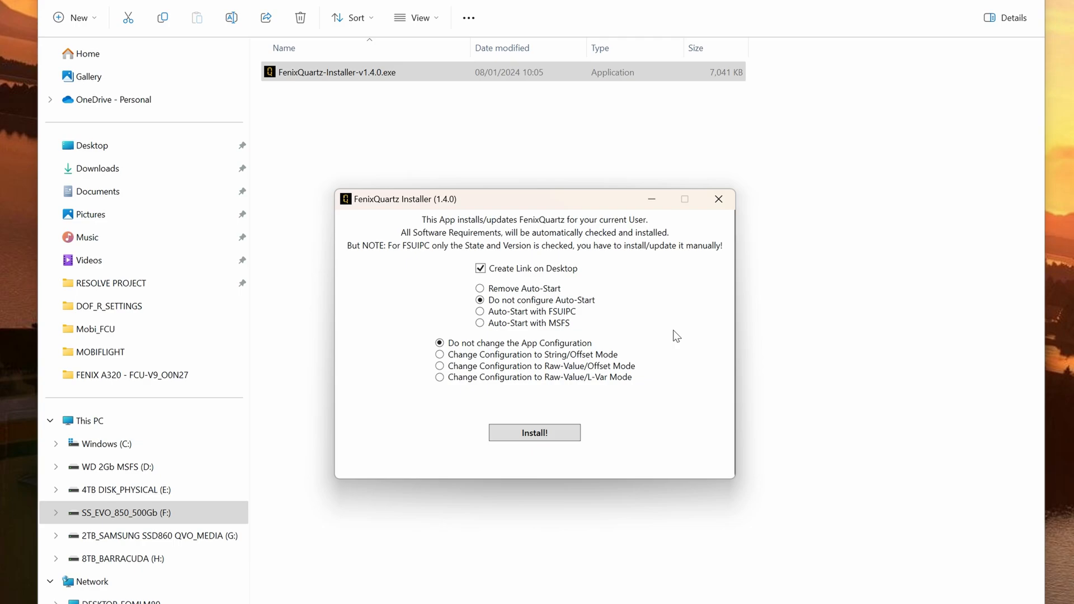
left_click(481, 324)
left_click(440, 378)
left_click(549, 433)
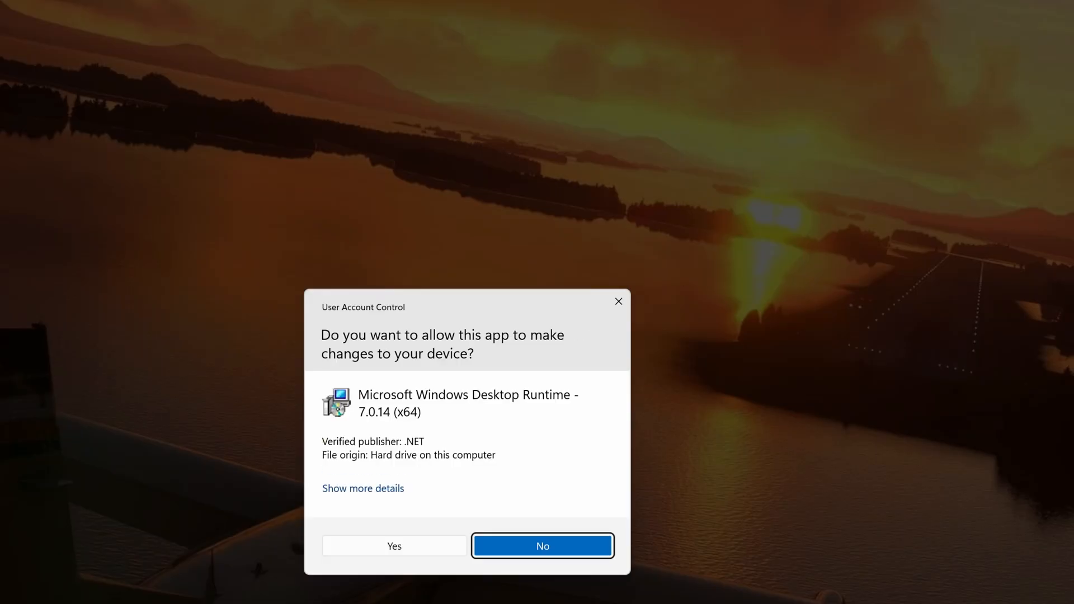
- Allow the Windows Desktop Runtime install via the UAC prompt so FenixQuartz finishes installing
left_click(406, 547)
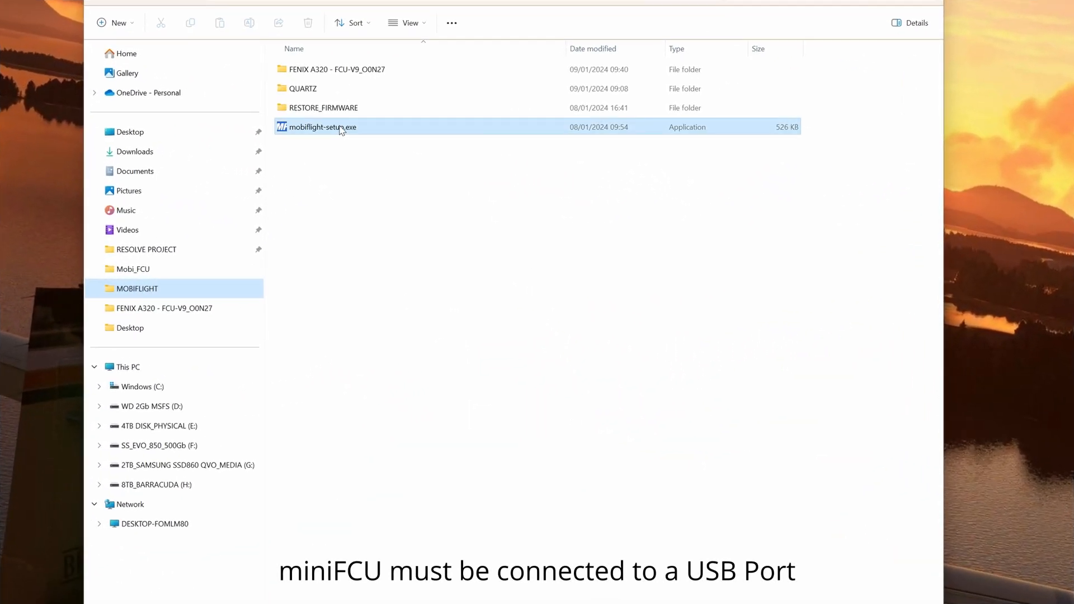
- Install MobiFlight Connector 10.0.2 with a desktop shortcut, launch it and dismiss the release notes
left_click(520, 467)
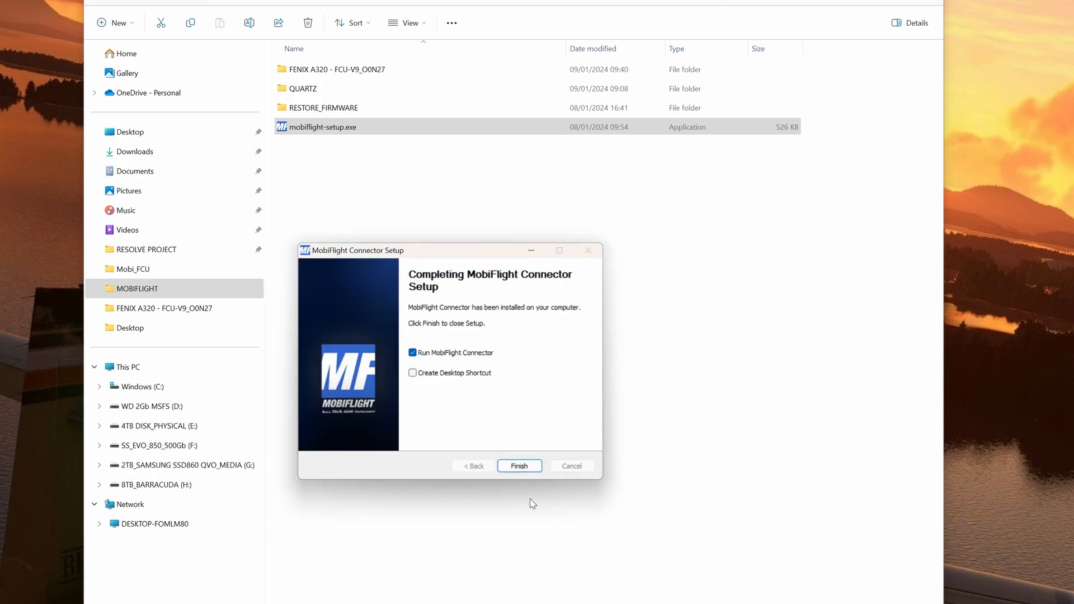
left_click(412, 373)
left_click(519, 467)
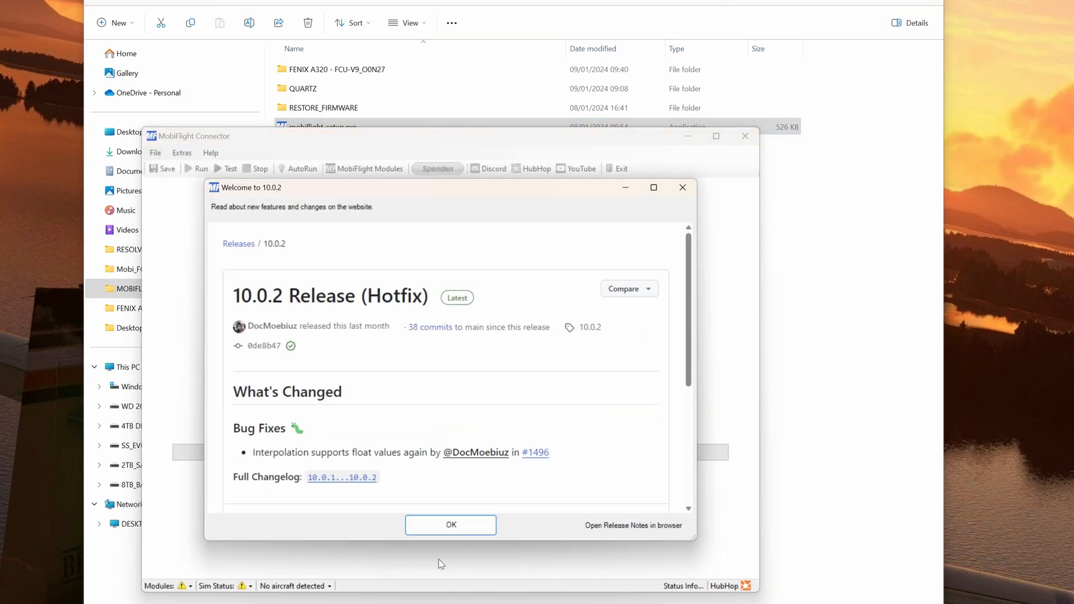
left_click(444, 524)
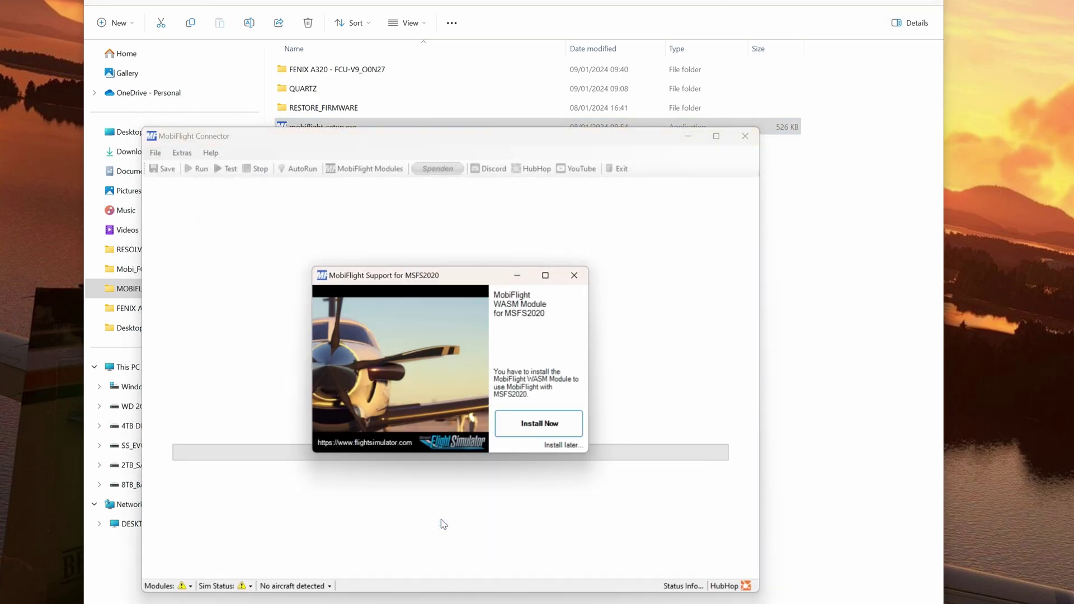
- Accept the WASM module install, join the feedback program, OK the firmware upload and decline the HubHop preset update
left_click(537, 426)
left_click(524, 409)
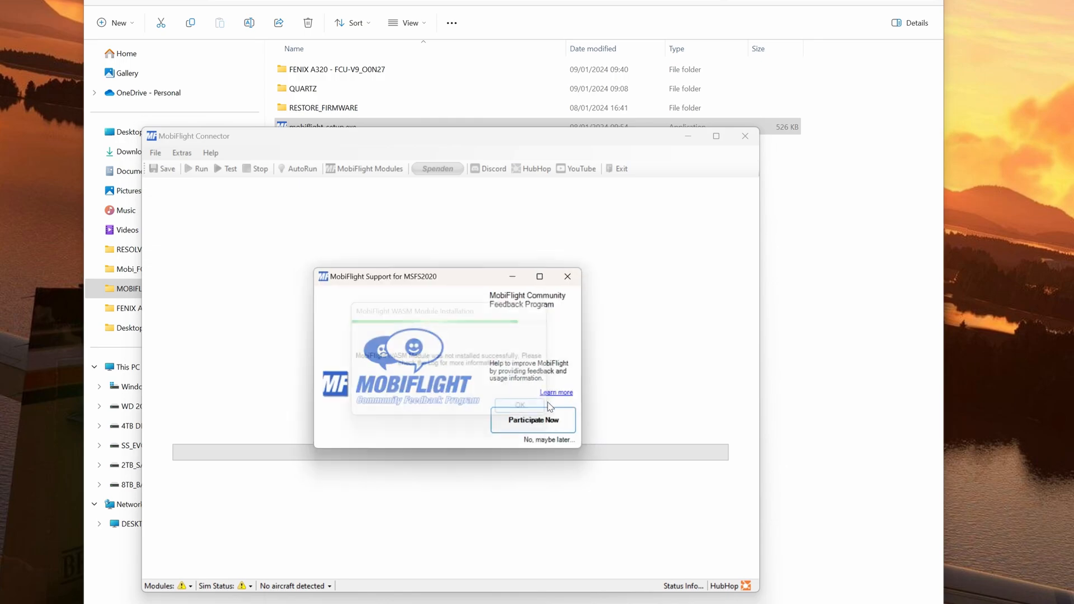
left_click(550, 427)
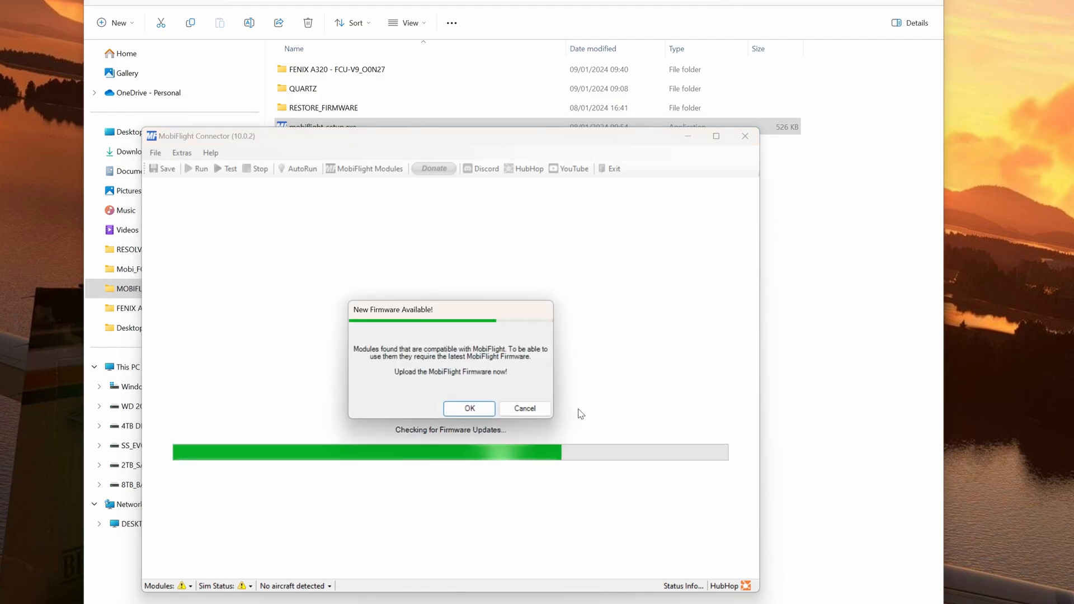
left_click(521, 409)
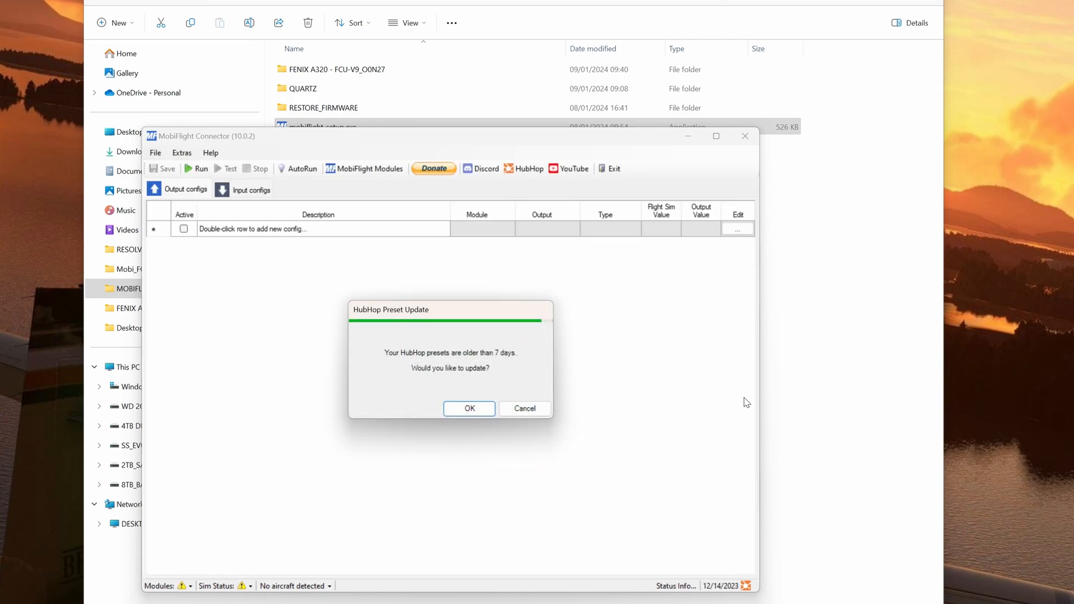
left_click(516, 409)
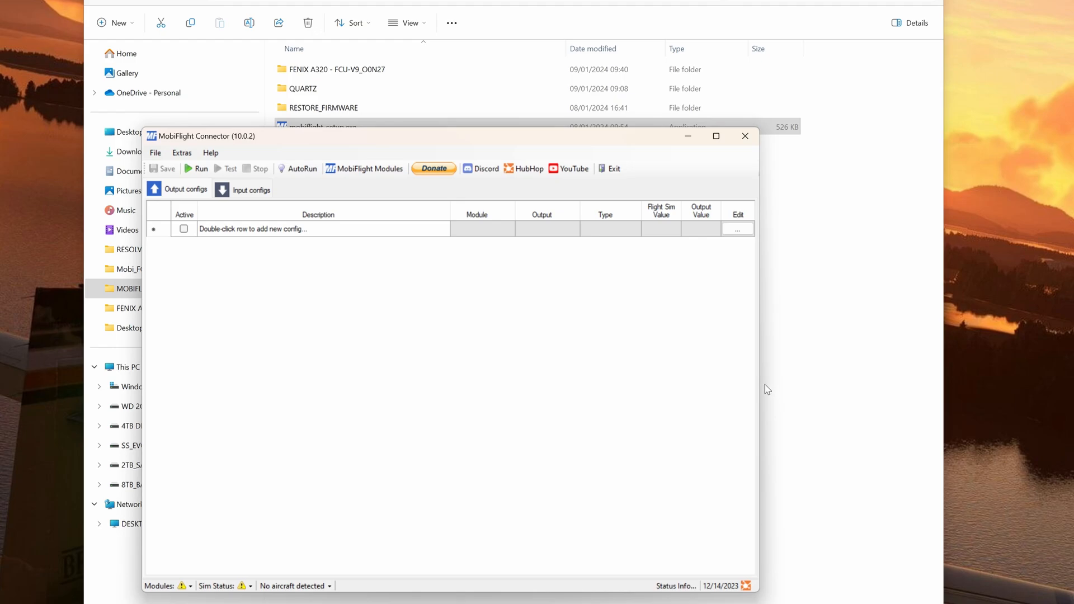
- In Extras > Settings, enable beta version updates and disable automatic retrigger-action in run mode
left_click(181, 154)
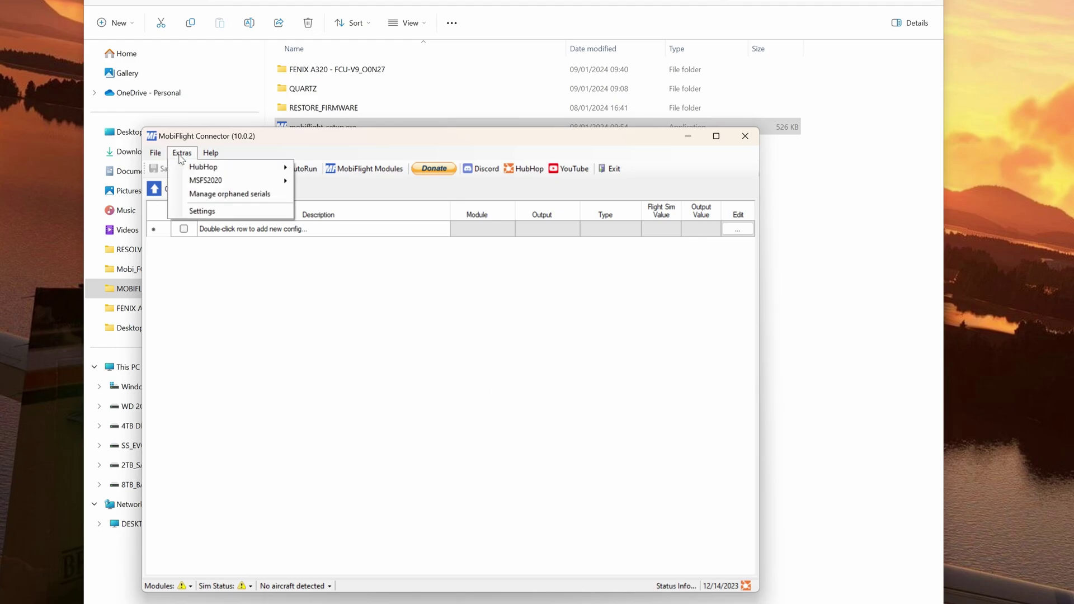
left_click(200, 213)
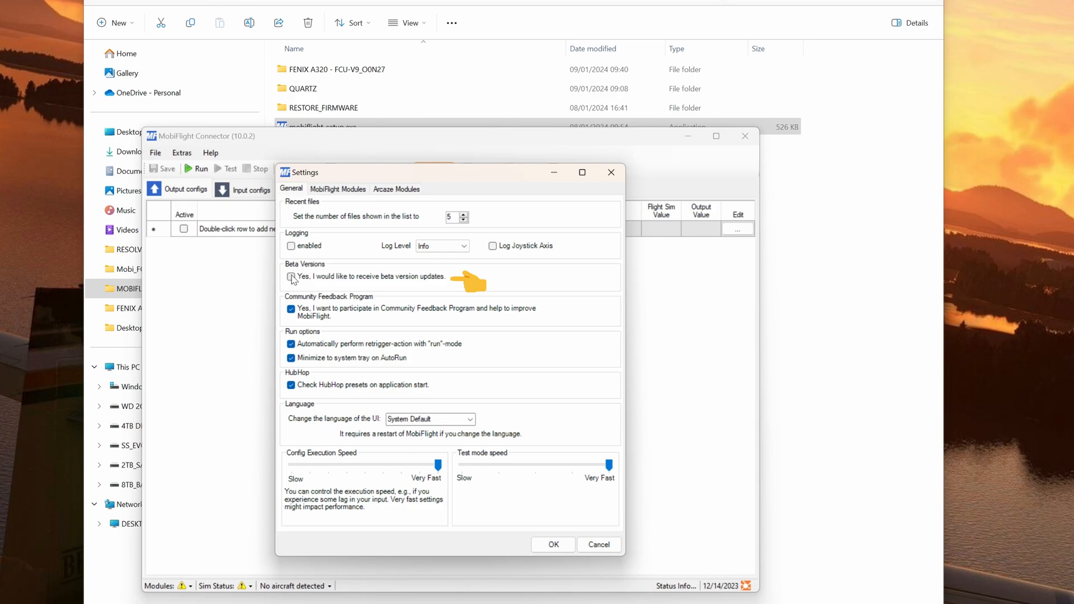
left_click(291, 277)
left_click(292, 344)
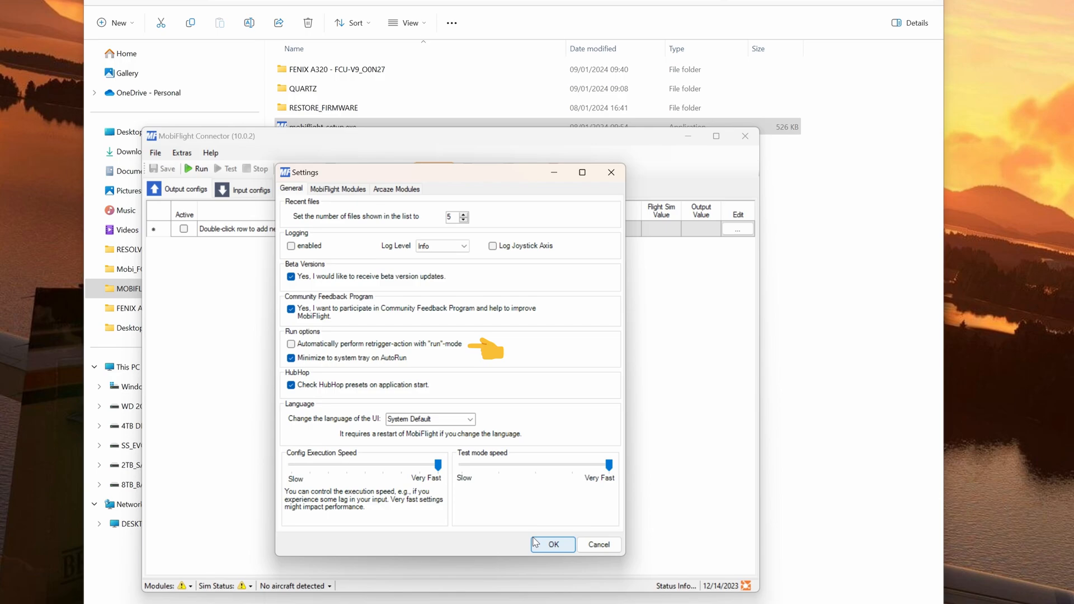
- Close the old MobiFlight, start the 10.0.2.3 beta and dismiss its release notes
left_click(554, 544)
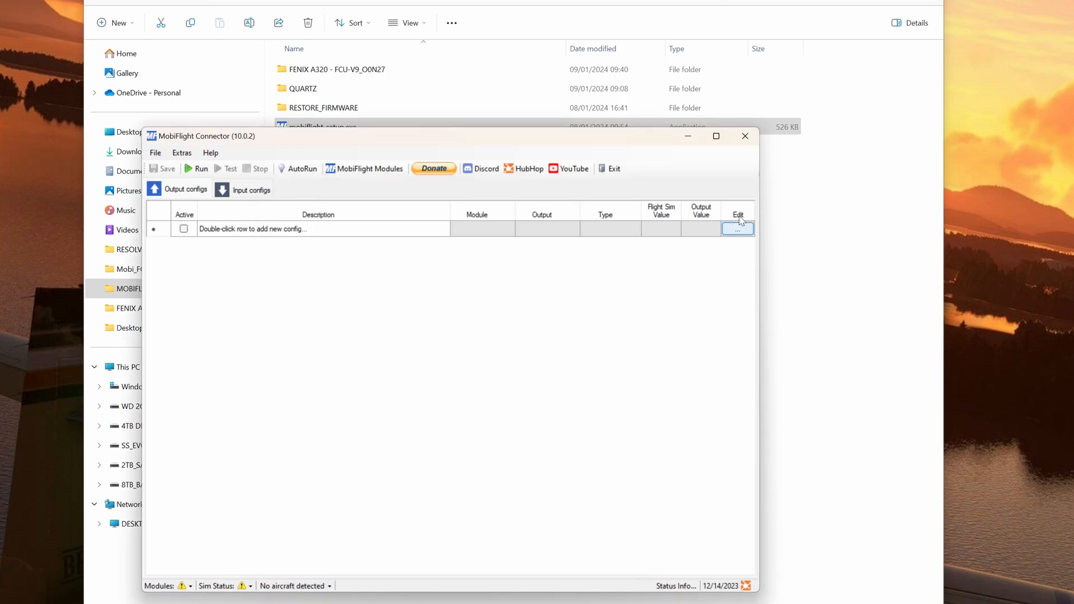
left_click(745, 135)
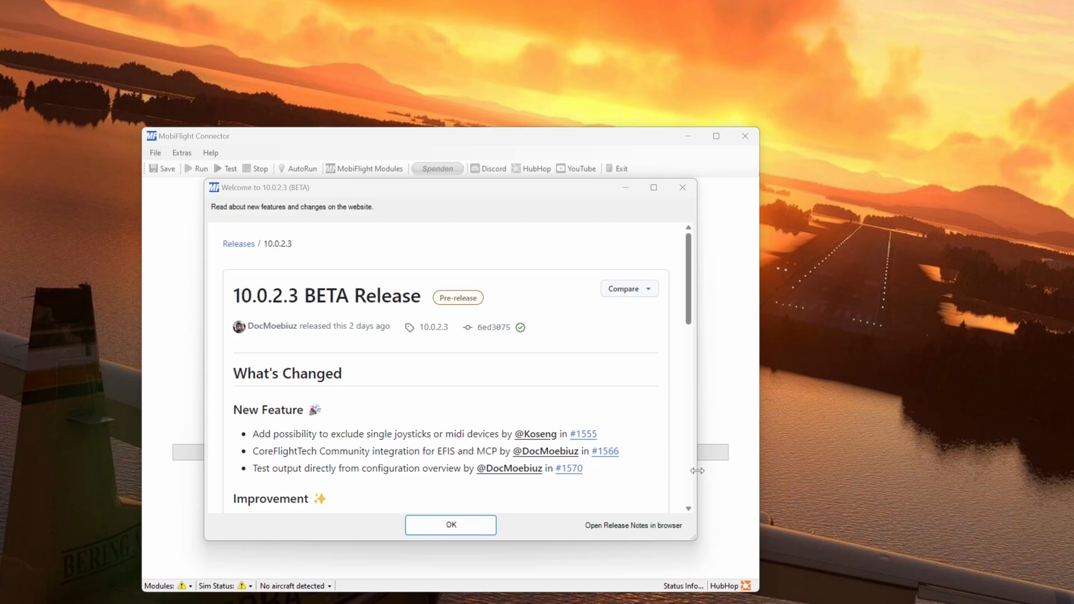
left_click(462, 525)
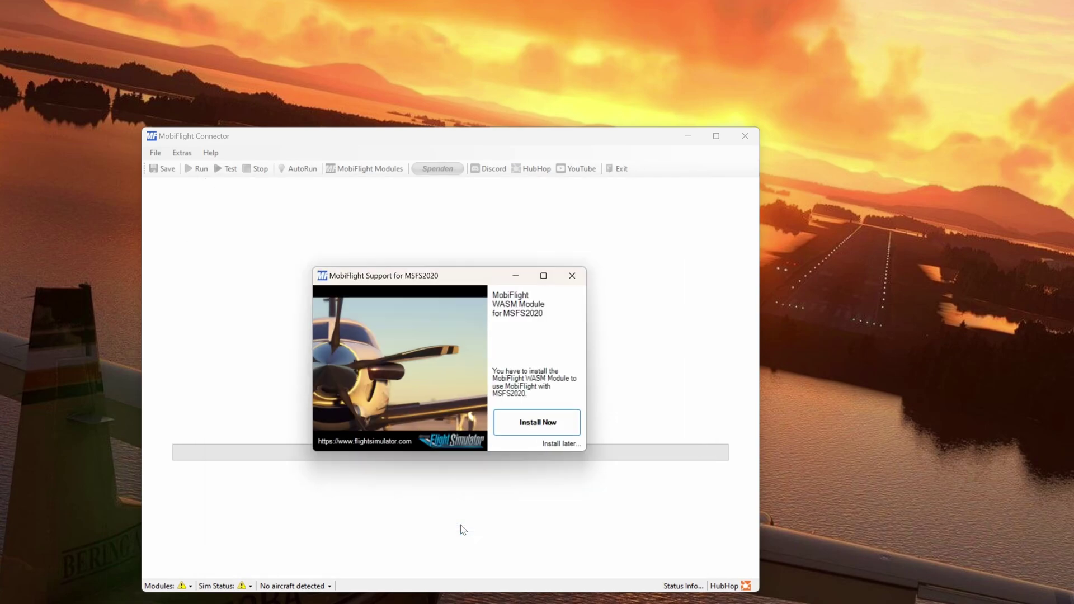
- Install the WASM module, decline the automatic firmware upload and keep auto-upload to new modules enabled
left_click(537, 423)
left_click(542, 409)
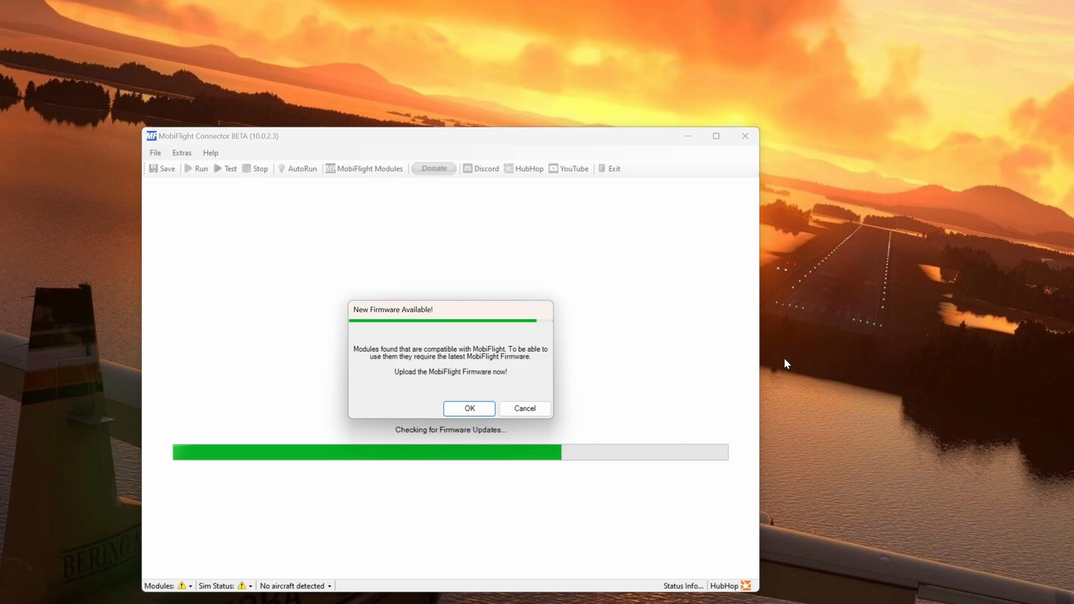
left_click(526, 410)
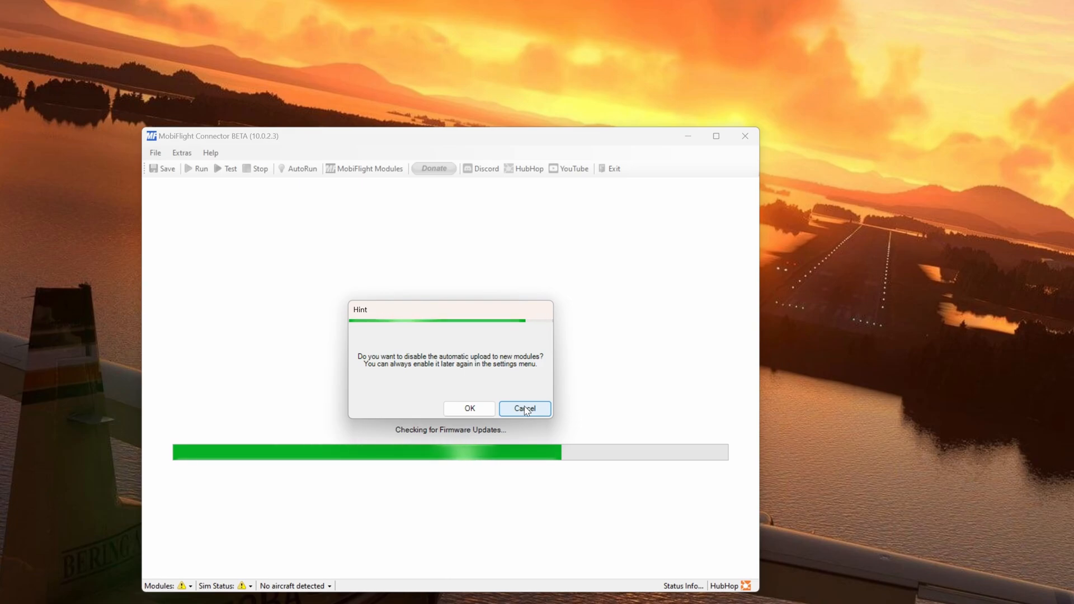
left_click(526, 410)
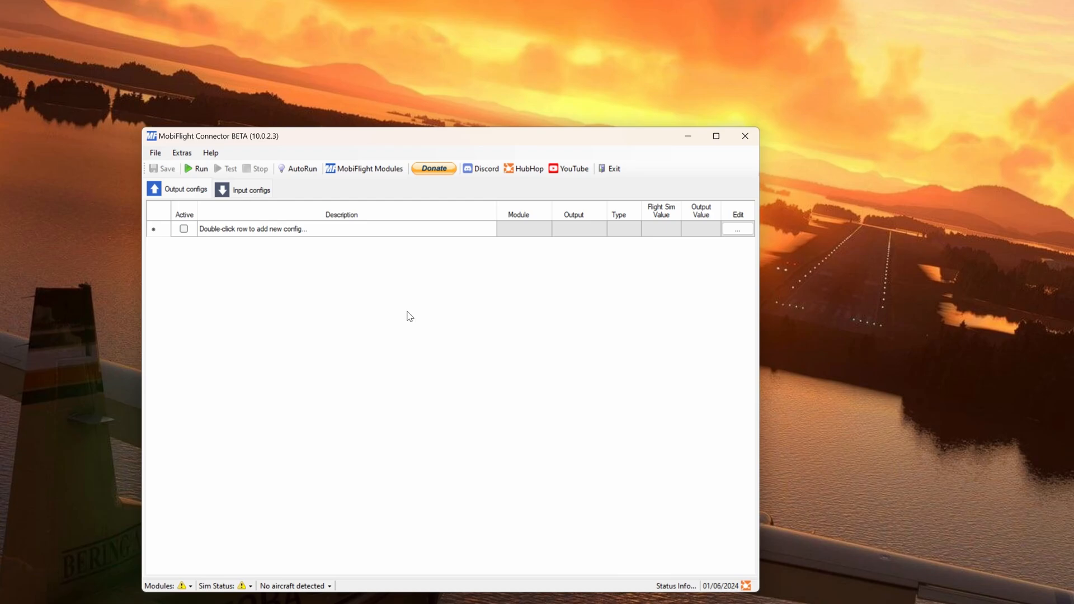
- In MobiFlight Modules, flash the Compatible board with miniCOCKPIT miniFCU firmware 0.9.3 and confirm success
left_click(348, 171)
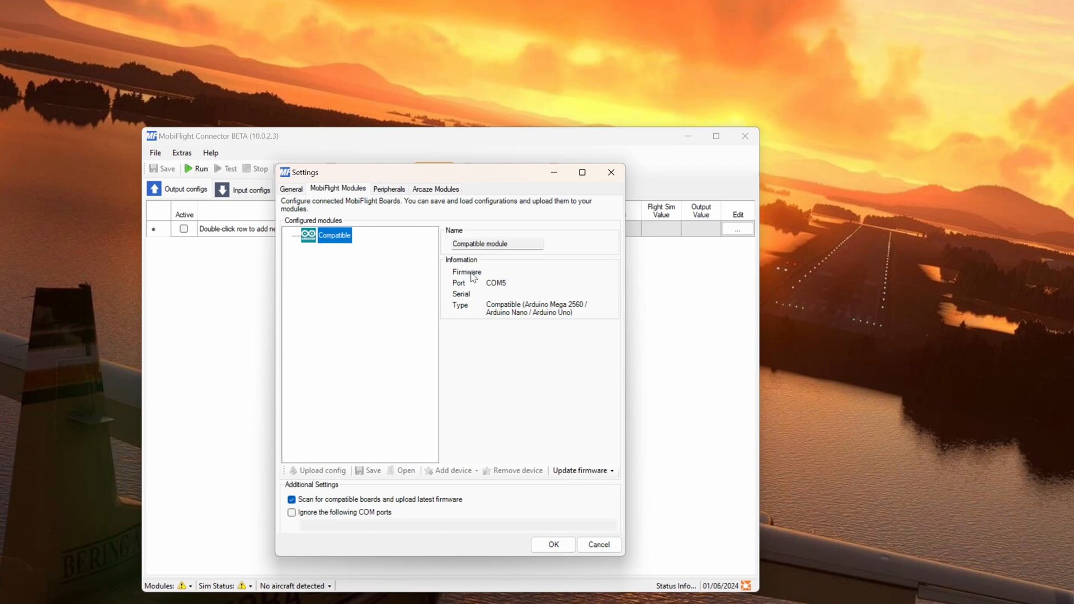
mouse_move(537, 308)
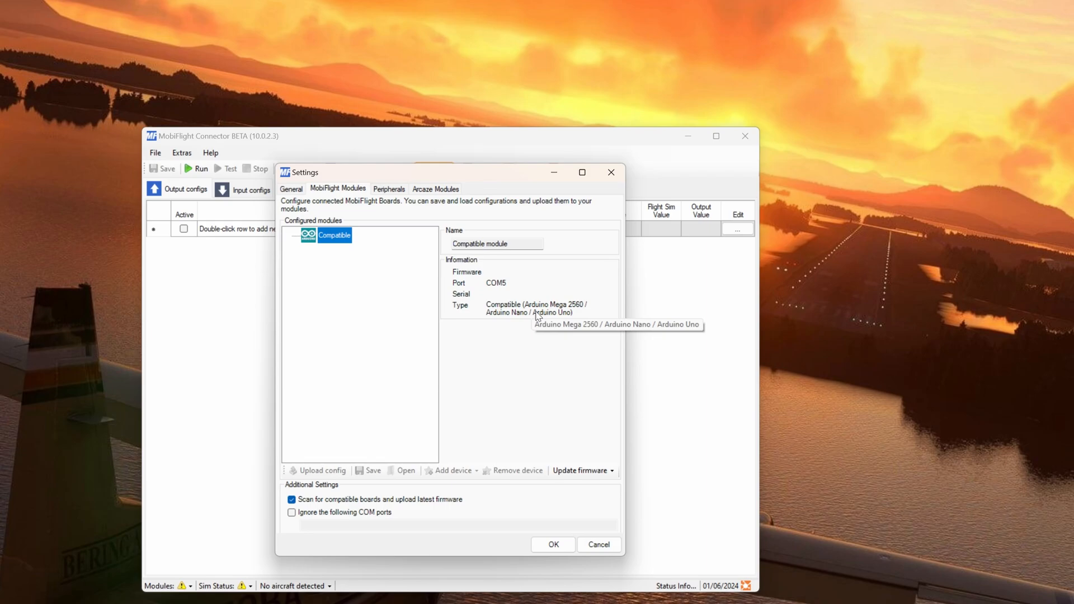
right_click(336, 240)
mouse_move(385, 322)
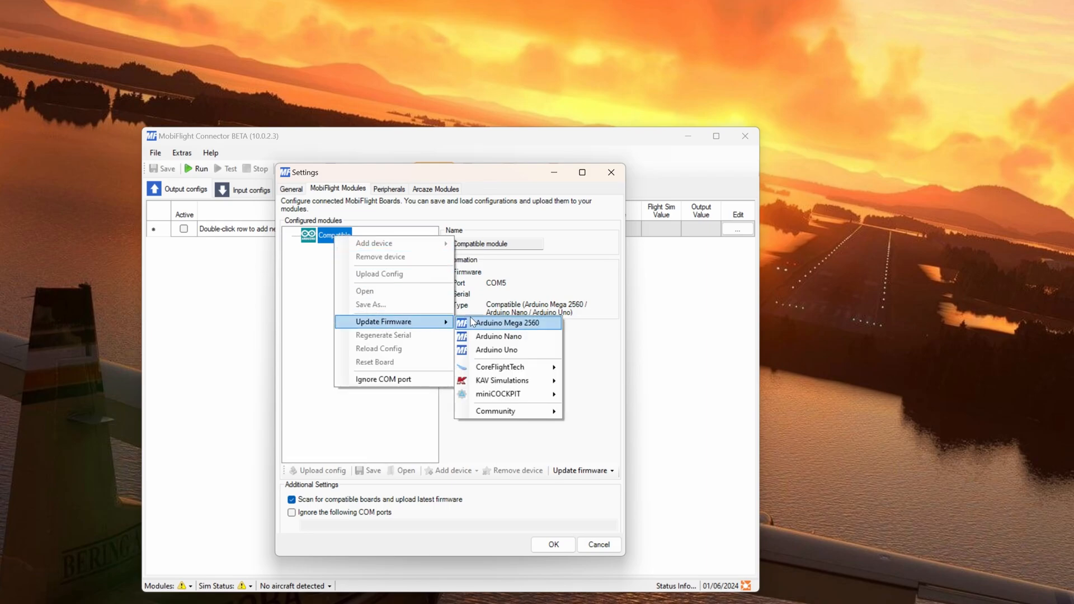
mouse_move(508, 394)
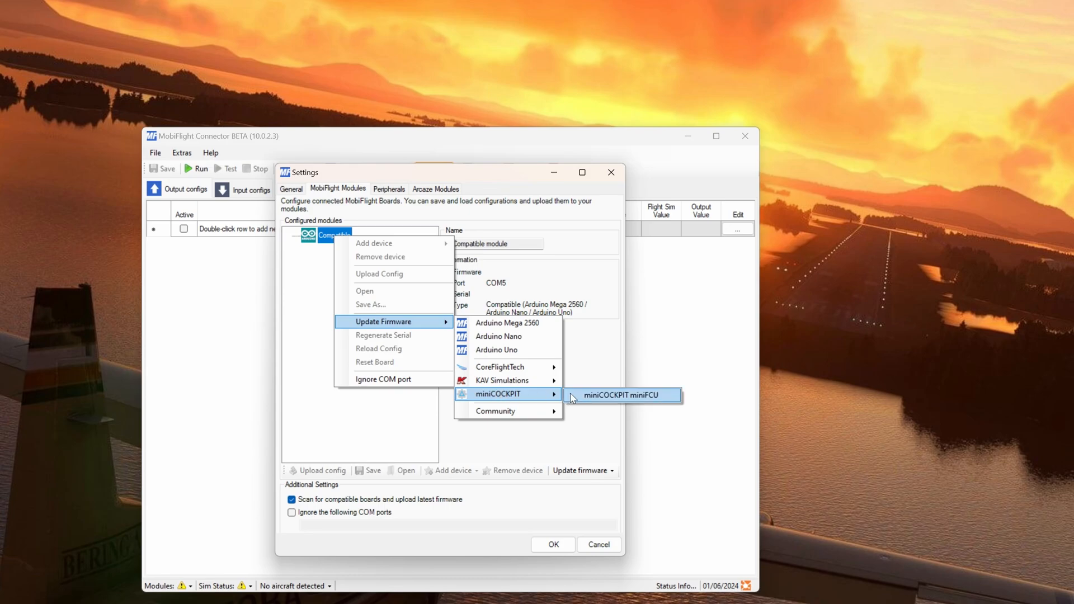
left_click(602, 398)
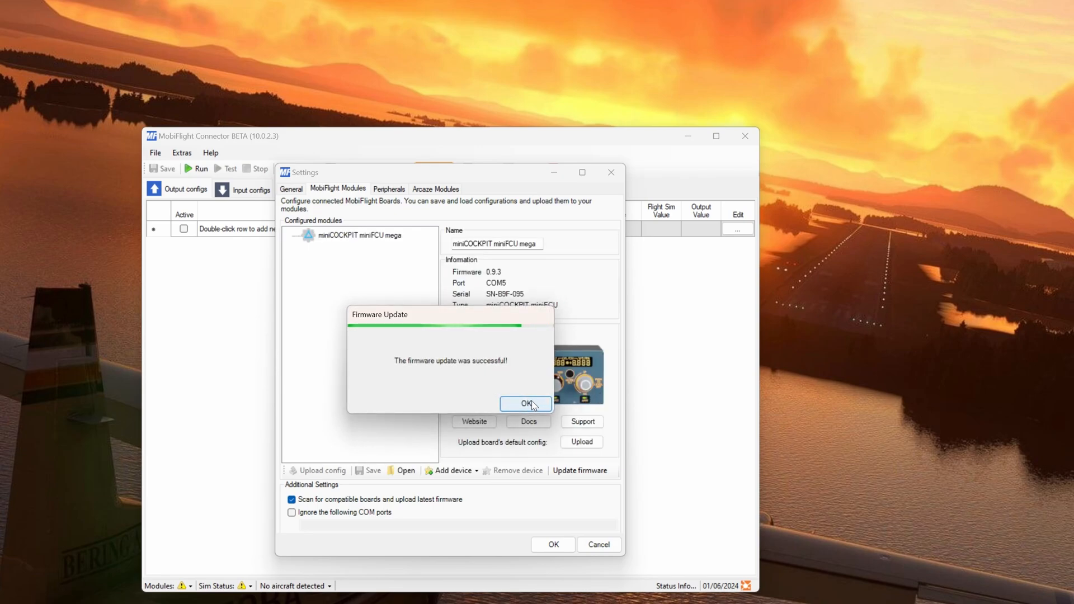
left_click(531, 405)
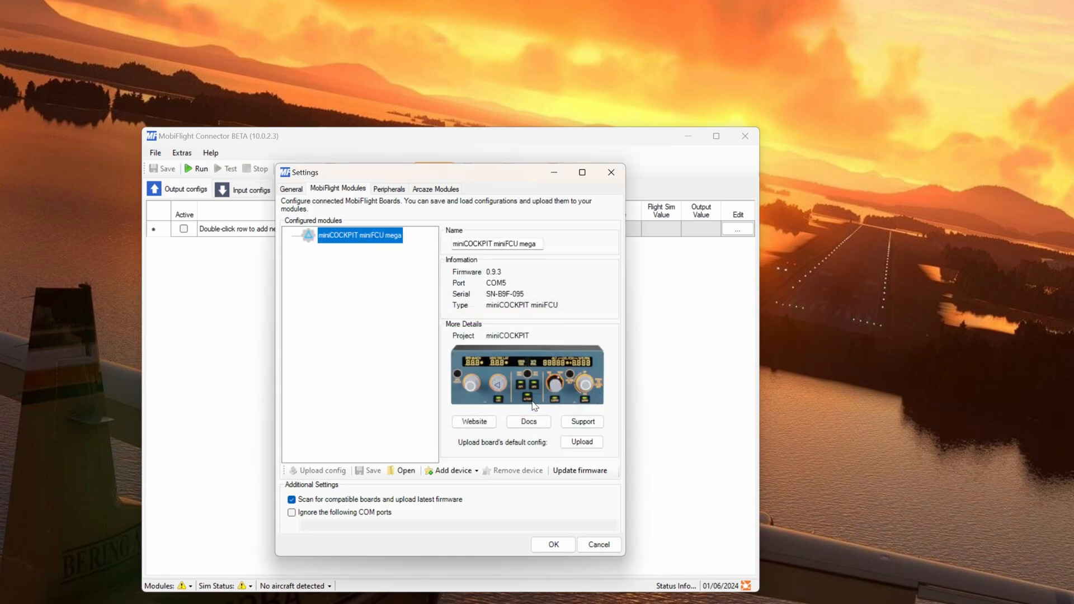
- Upload the miniFCU board's default configuration and confirm the completed upload
left_click(584, 442)
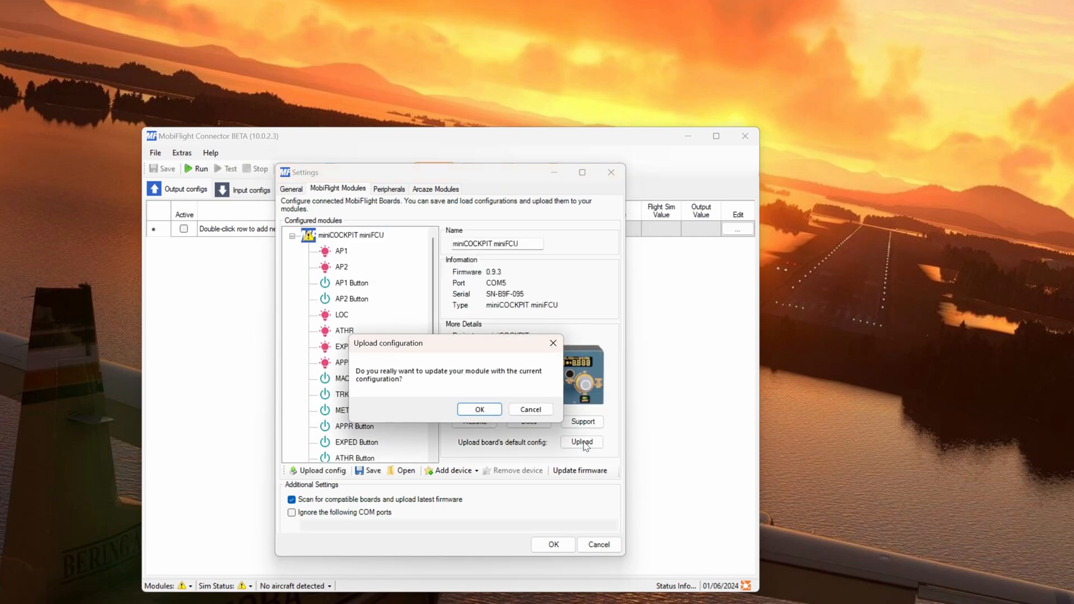
left_click(480, 409)
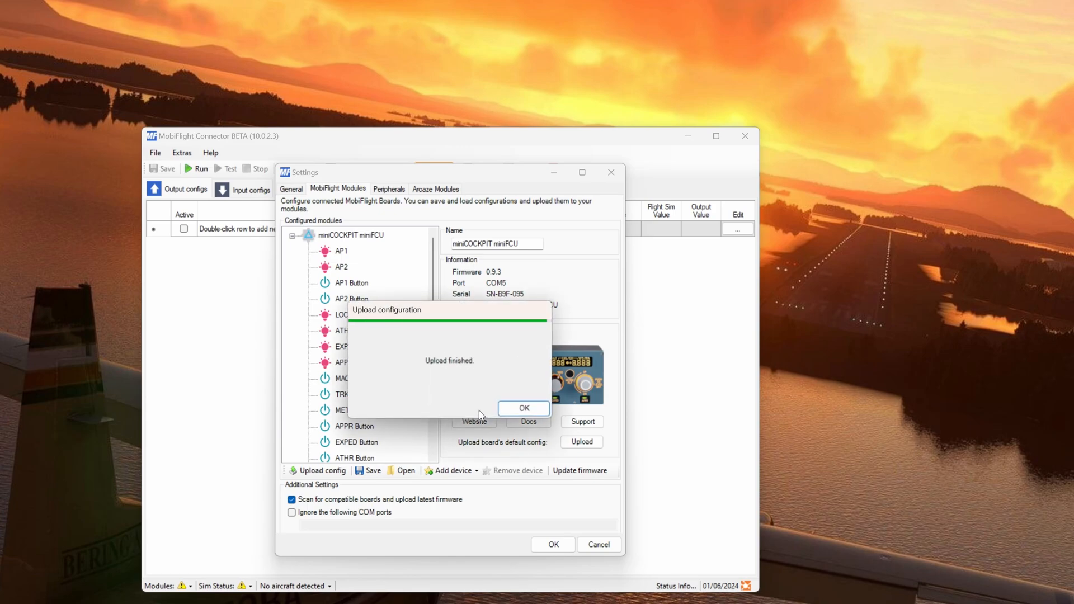
left_click(512, 411)
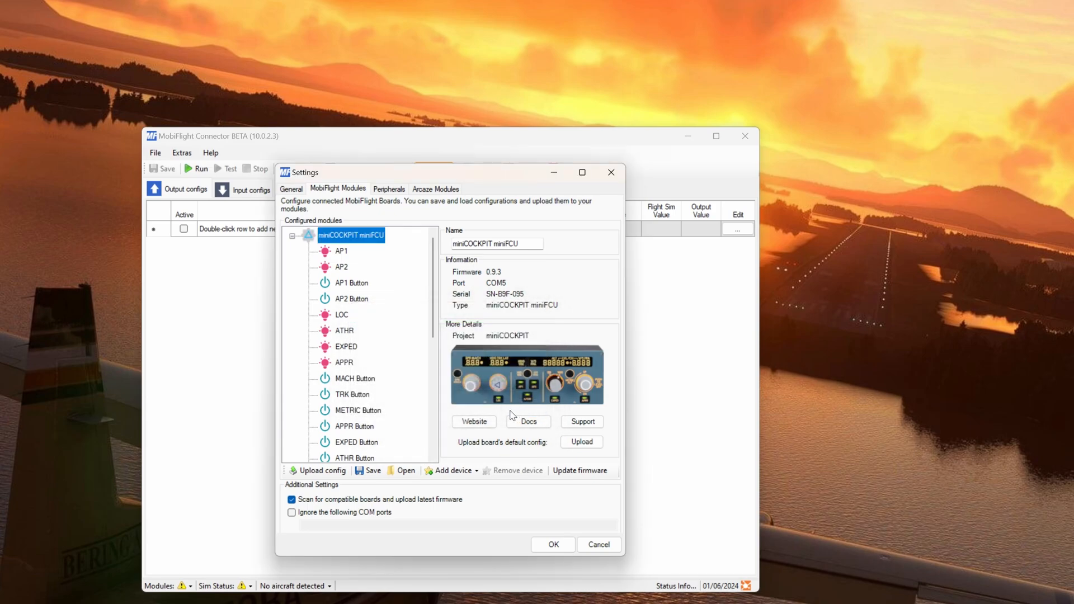
- Save the miniFCU module config to a .mfmc file and close the modules settings
left_click(369, 471)
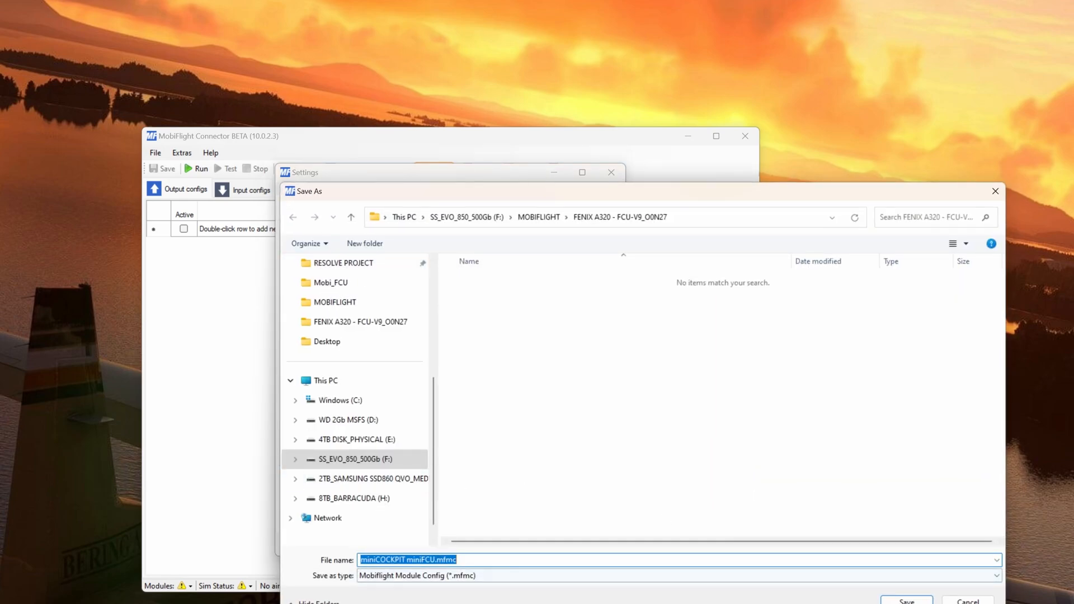
left_click(908, 601)
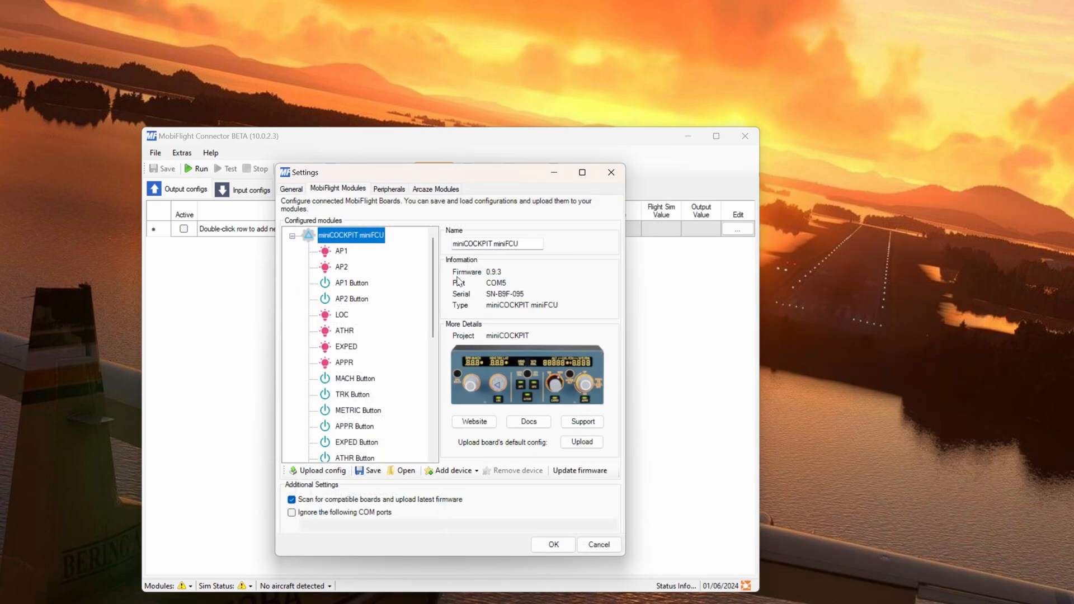
left_click(554, 546)
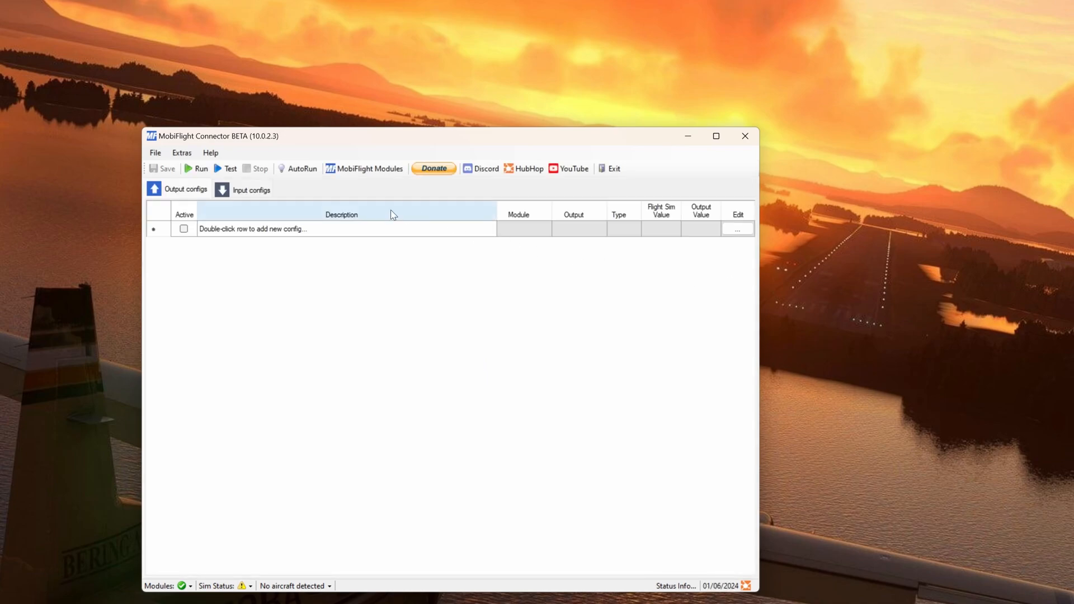
- Via File > Open, pick the FCU-V9 SPD-ALT ENCODER TIMER, HDG MORE RESPONSIVE .mcc config
left_click(156, 155)
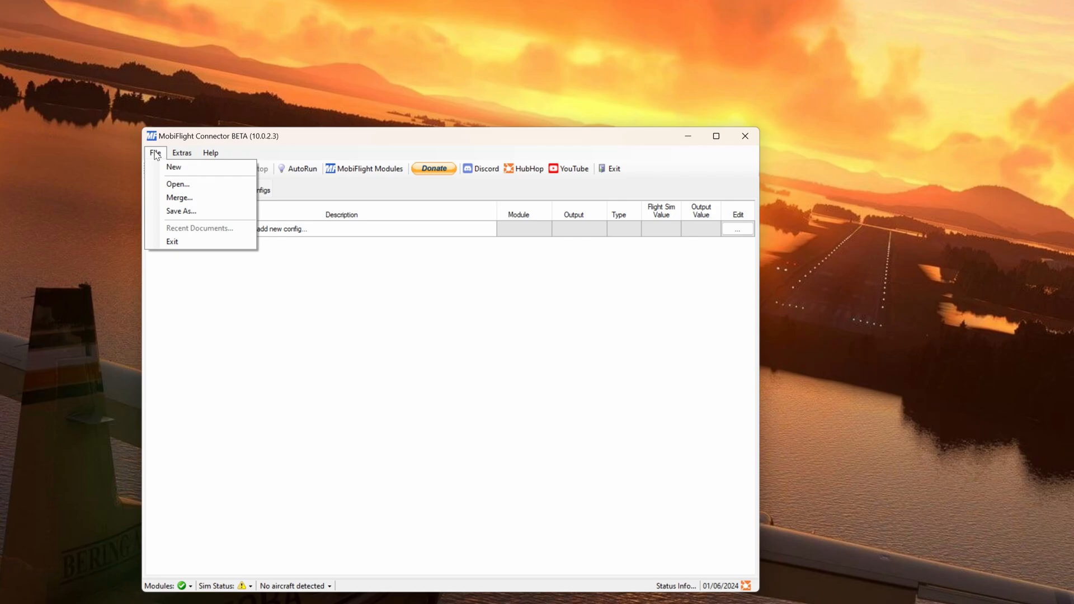
left_click(178, 186)
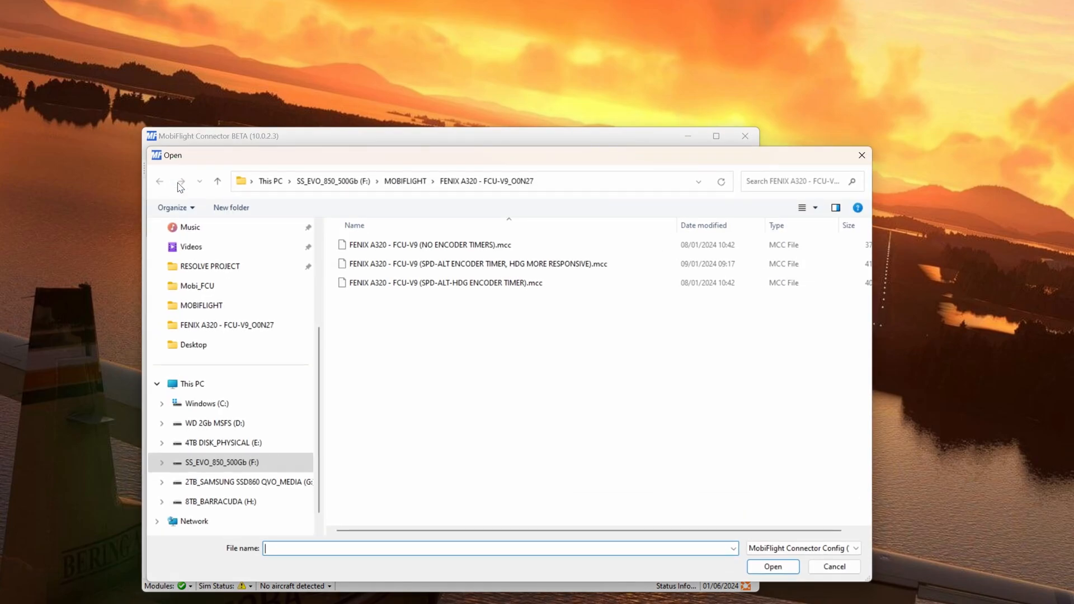
left_click(453, 265)
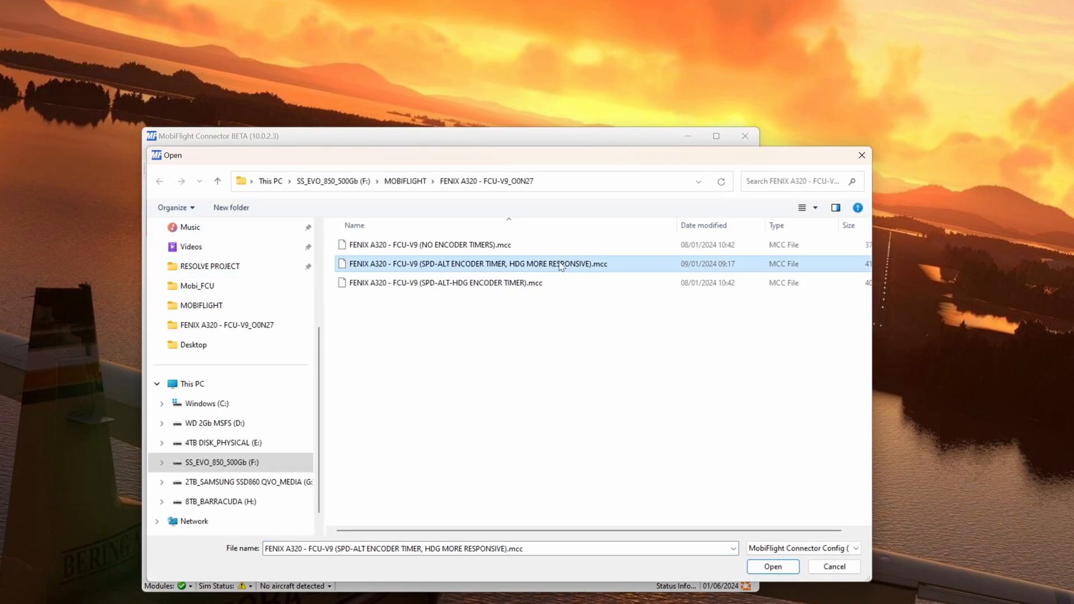
- Load the Fenix A320 config and reassign orphaned serial SN-GFD-A2D to connected board SN-B9F-095
double_click(494, 266)
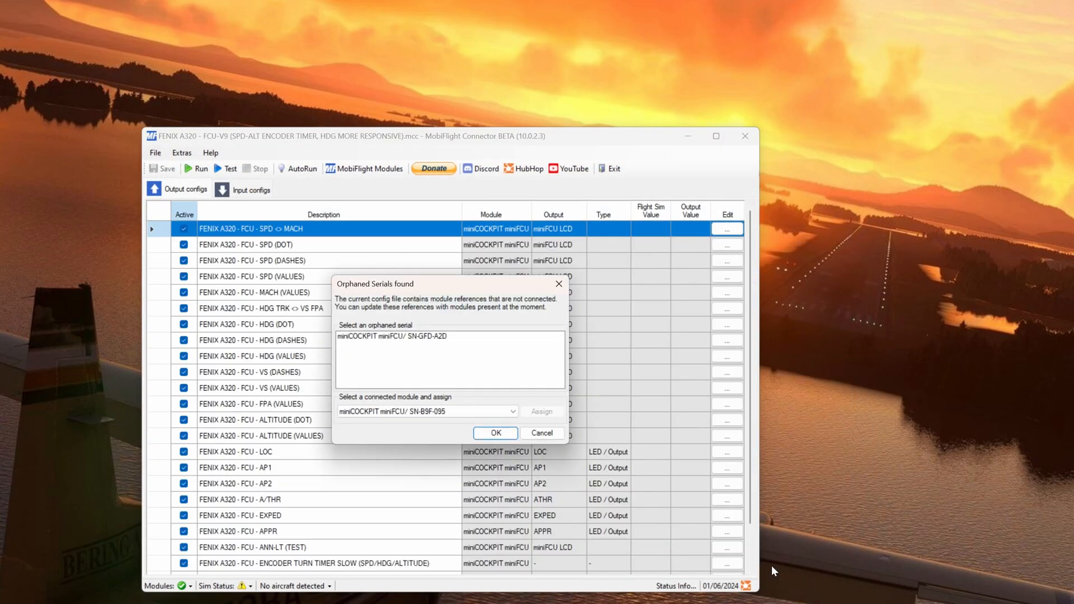
left_click(389, 338)
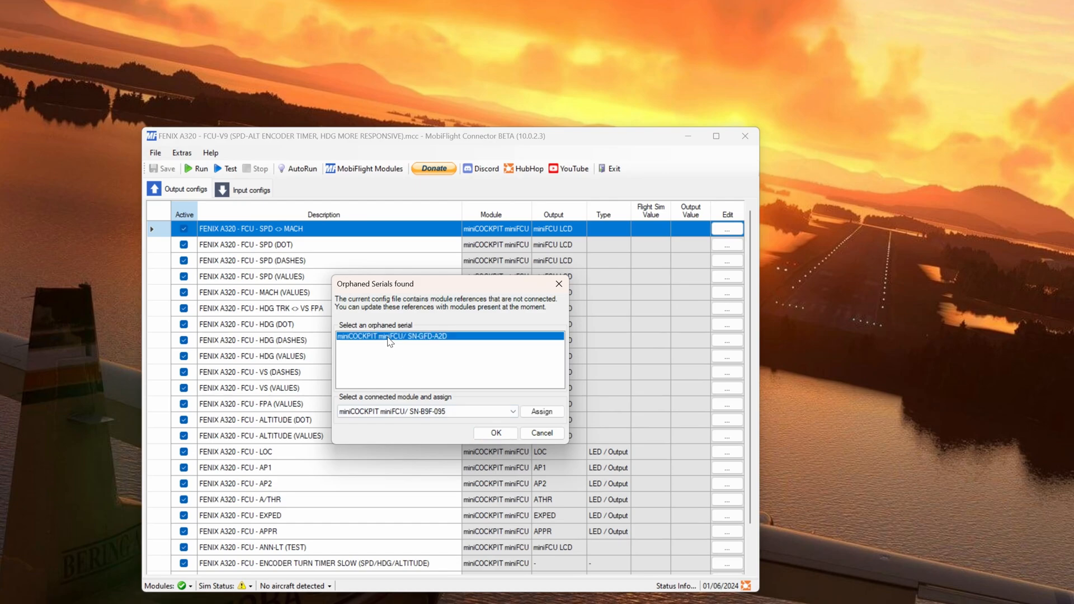
left_click(542, 413)
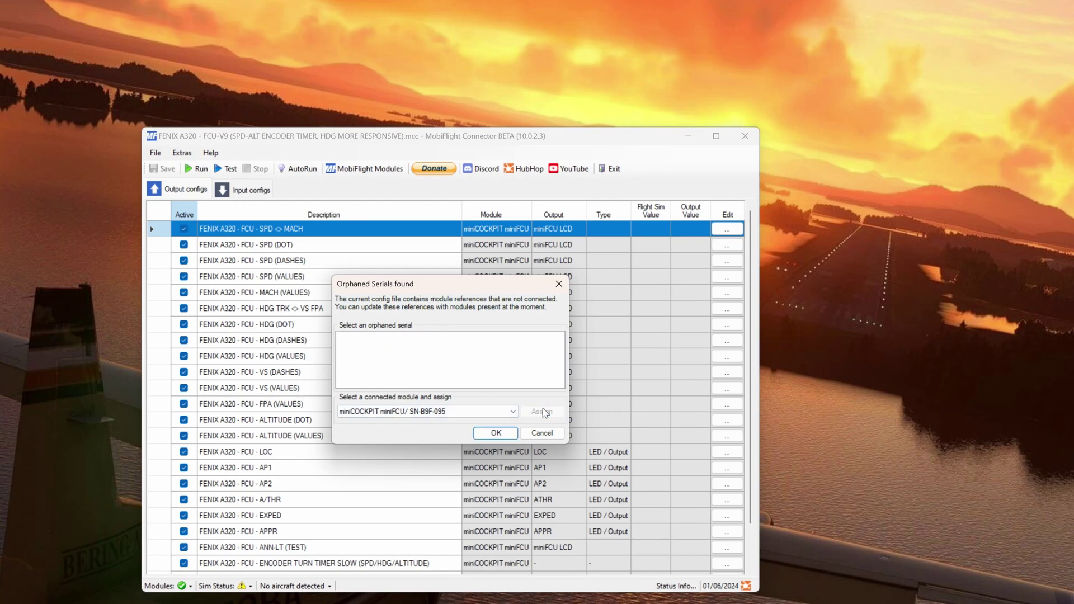
left_click(498, 433)
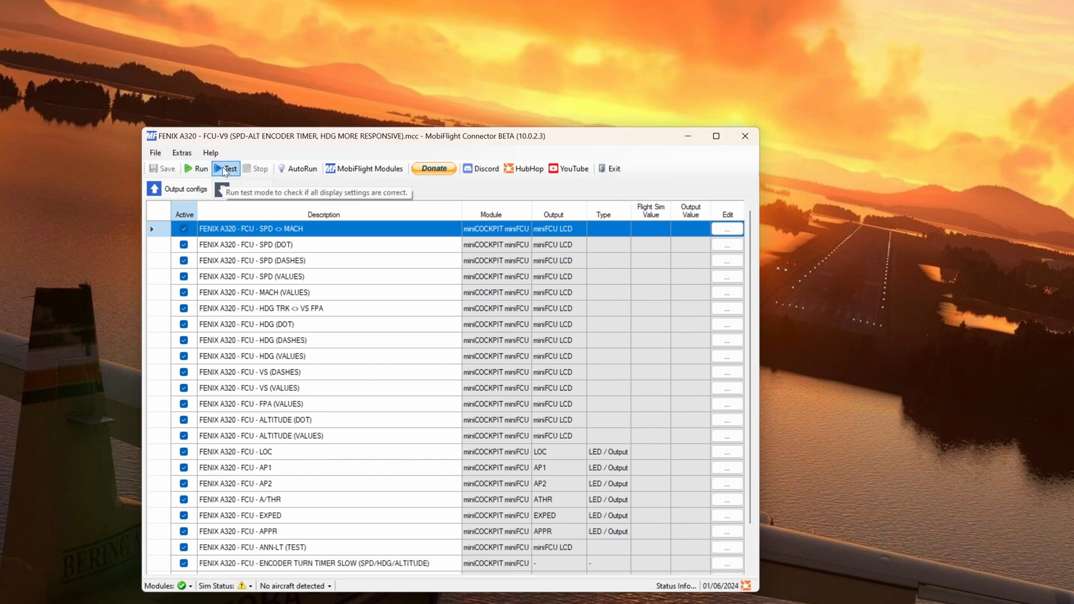
- Run and stop the display output test, then enable AutoRun for the loaded config
left_click(224, 171)
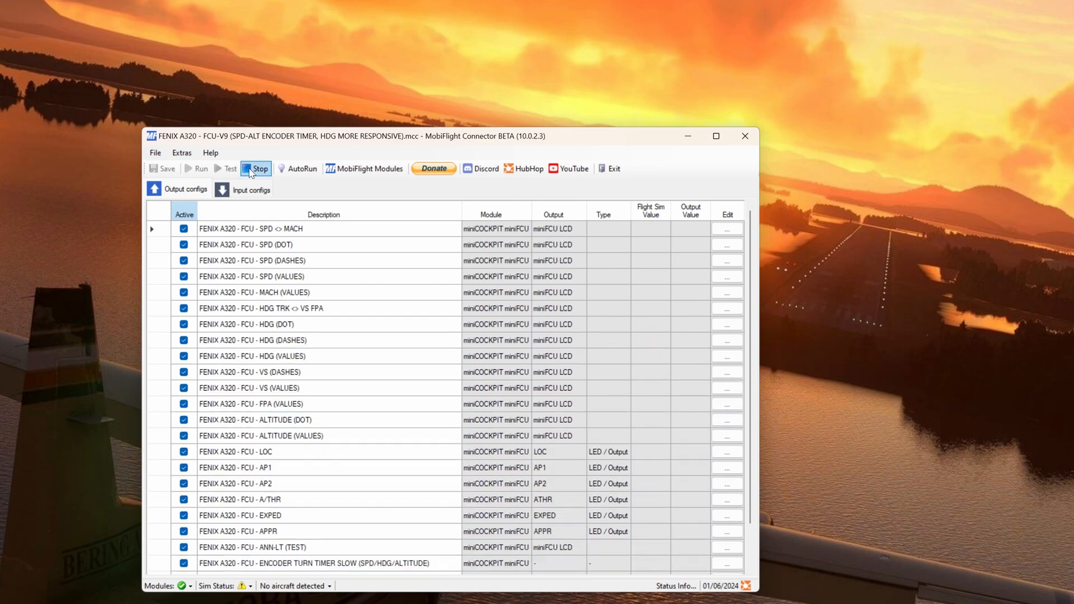
left_click(245, 170)
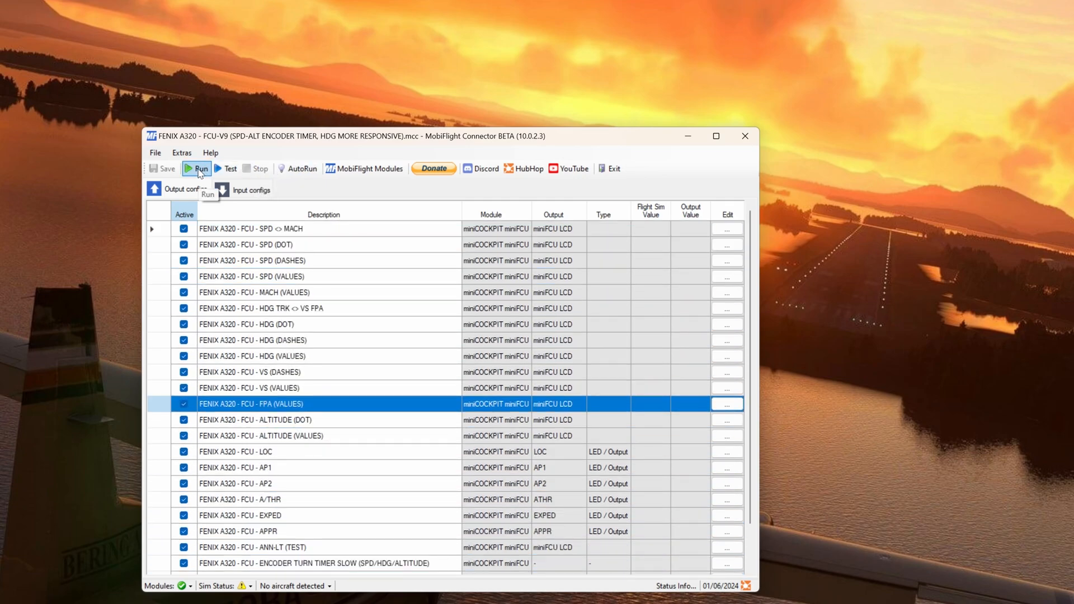
left_click(300, 172)
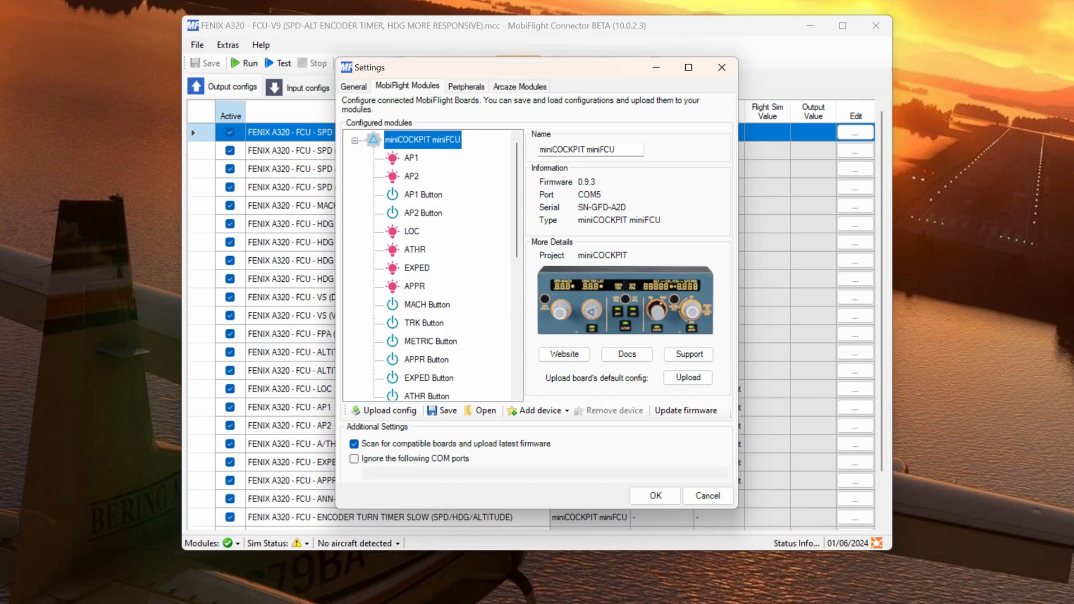
- Reset the miniFCU board so it reverts to a generic Compatible Arduino Mega 2560
right_click(416, 145)
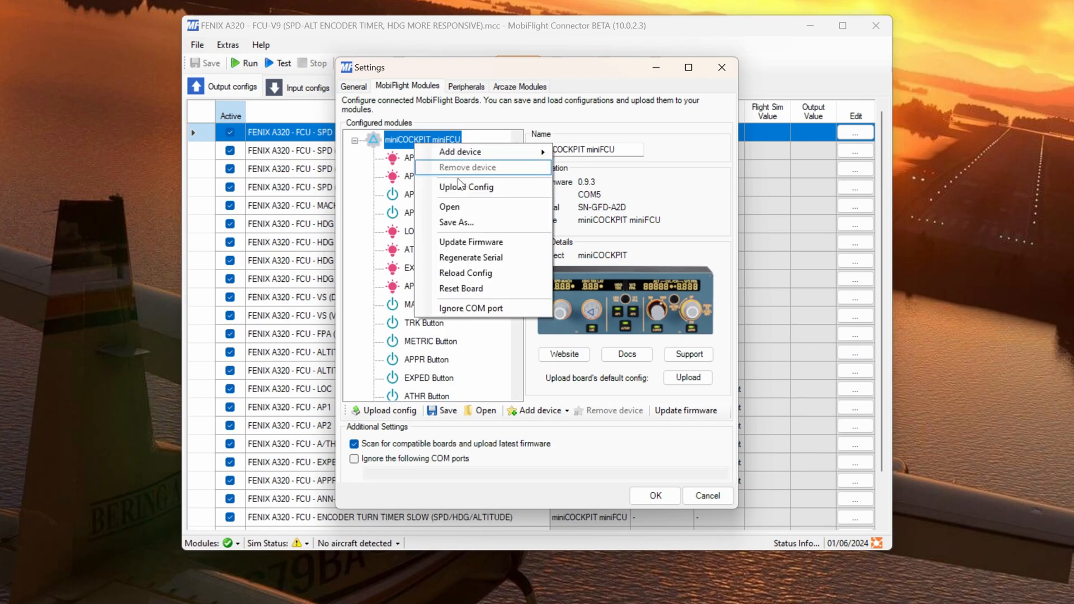
left_click(482, 290)
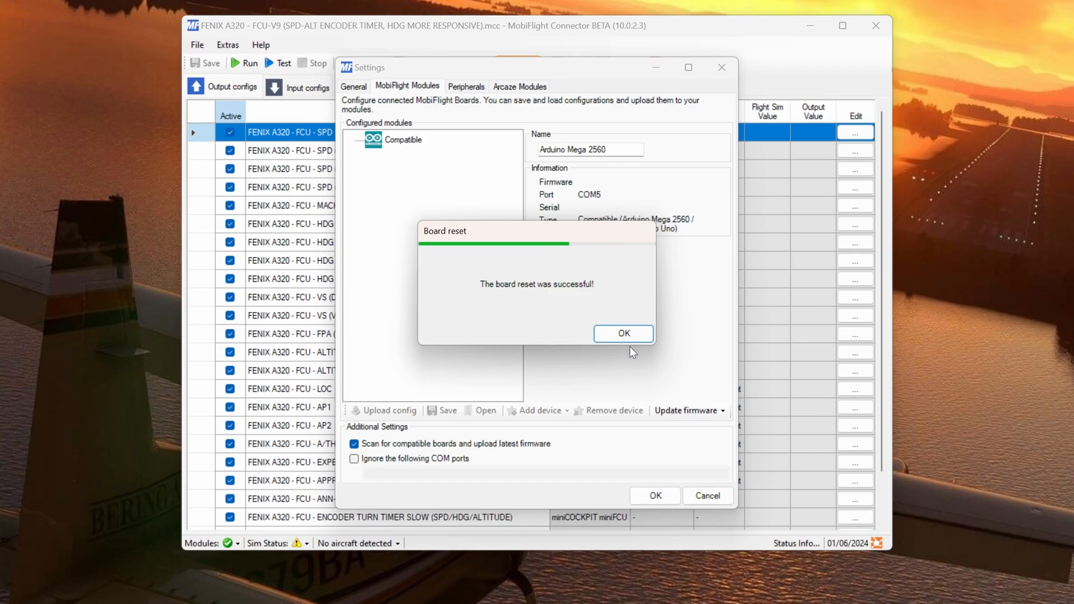
left_click(628, 331)
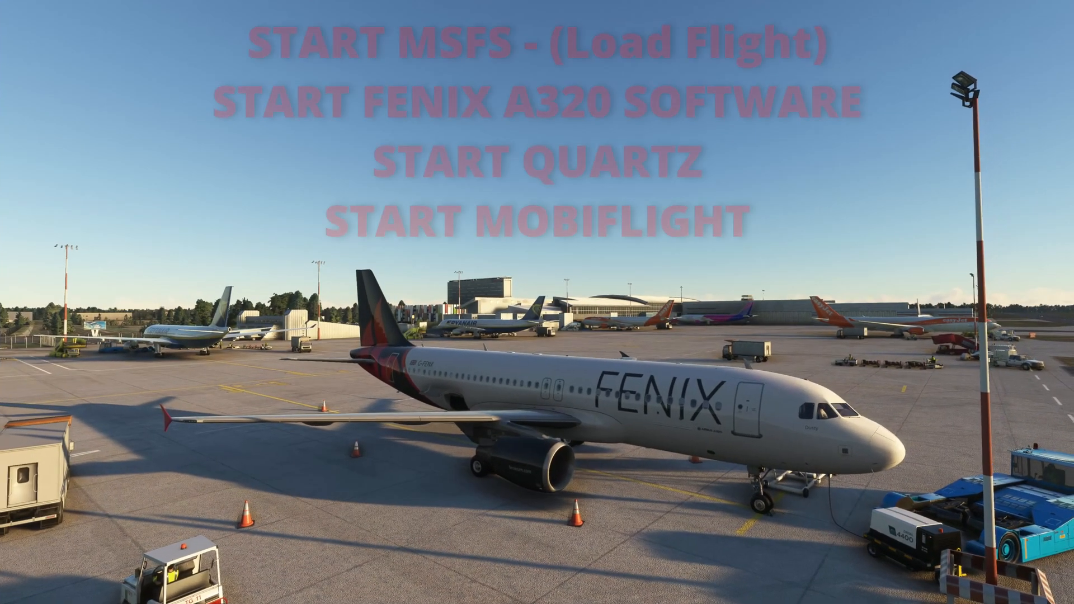